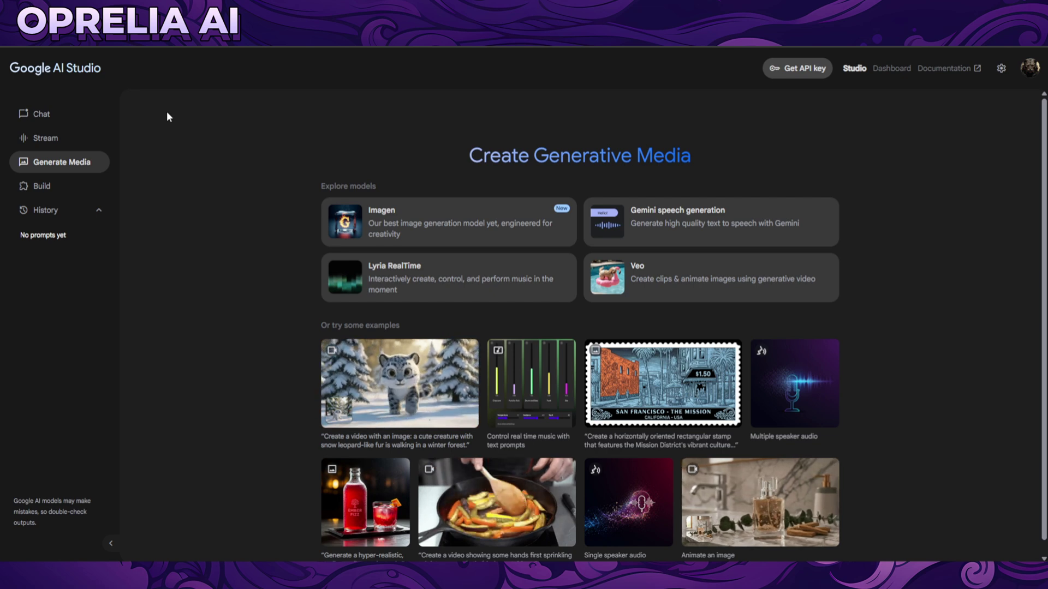
# - Browse the Chat, Stream, Veo and speech-generation pages, returning to the generative media overview
pyautogui.click(84, 115)
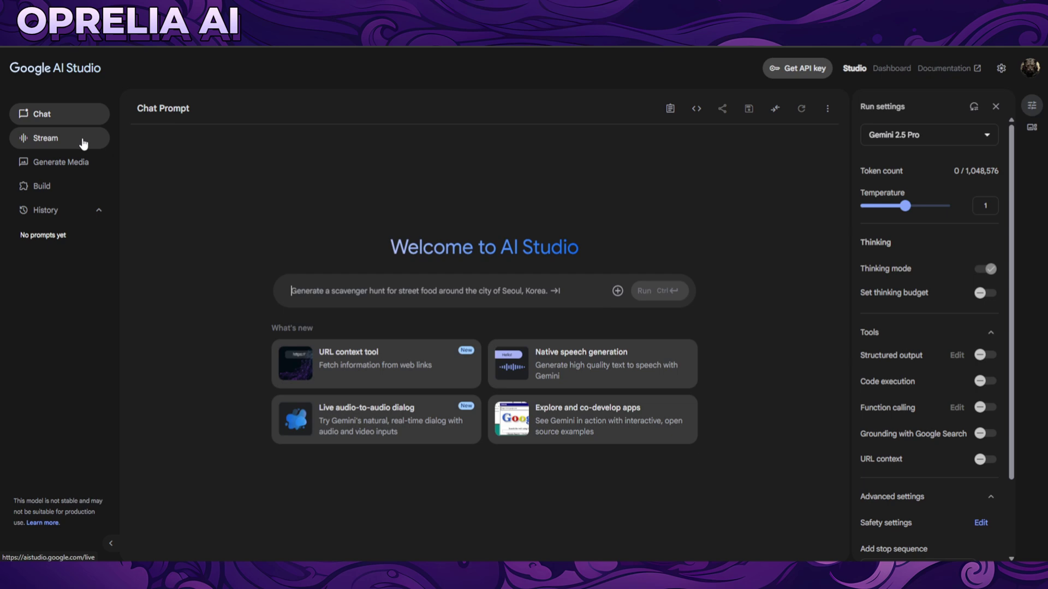
pyautogui.click(84, 142)
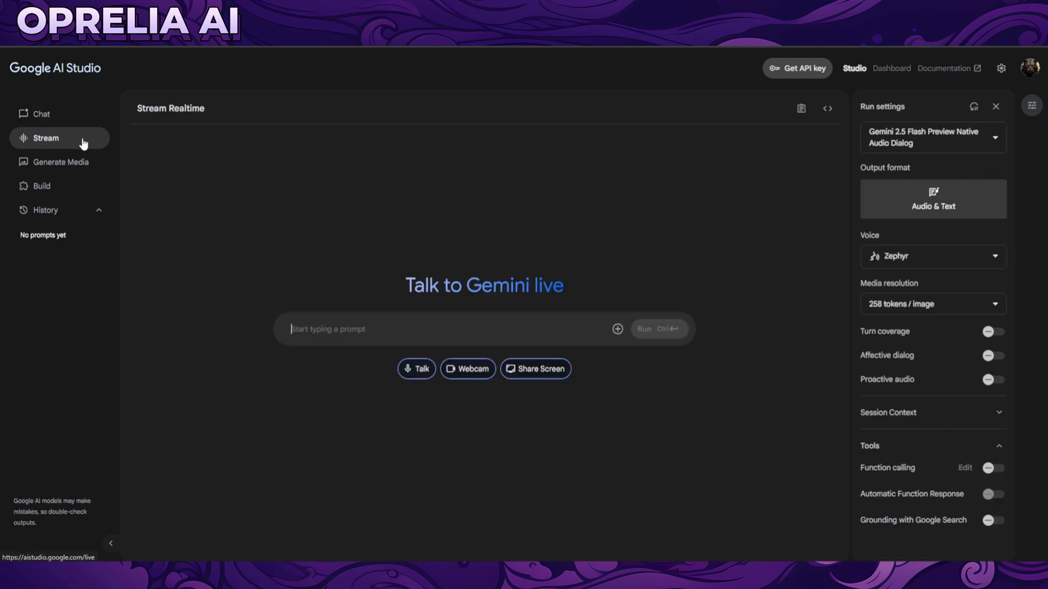
pyautogui.click(82, 164)
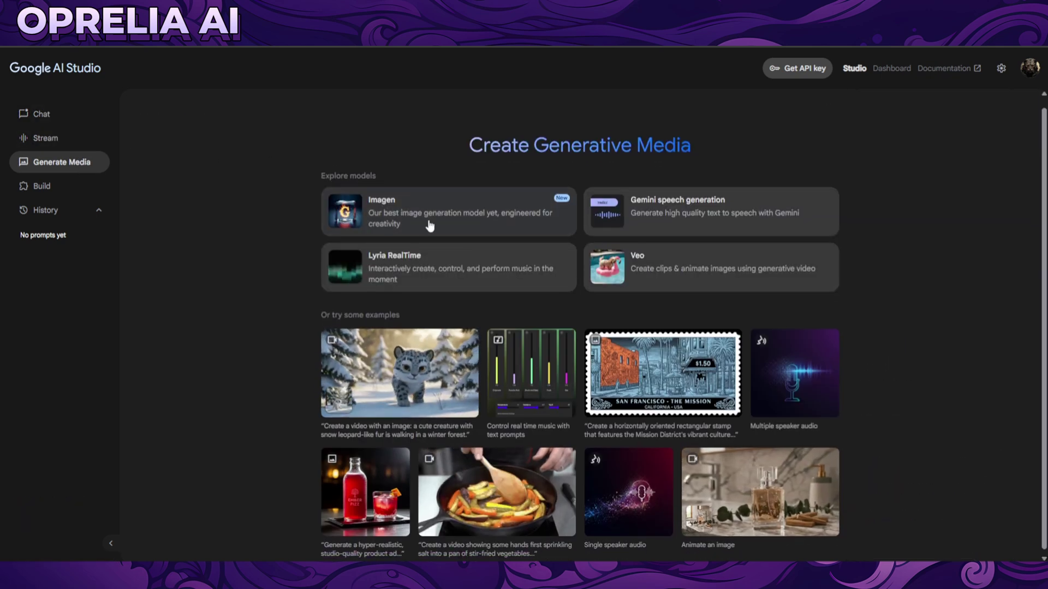
pyautogui.click(640, 270)
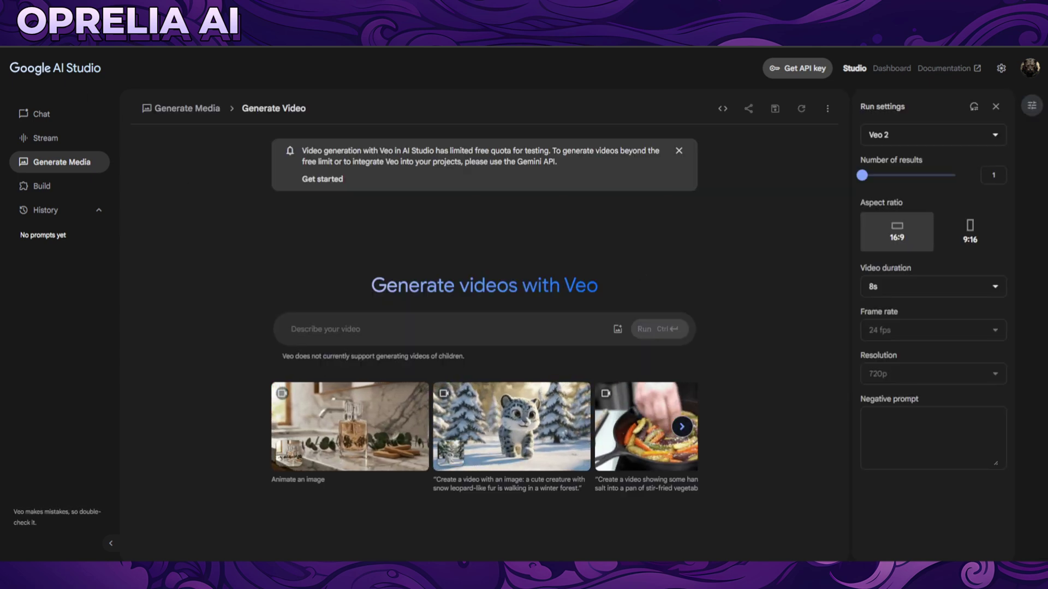
pyautogui.click(187, 108)
pyautogui.click(684, 240)
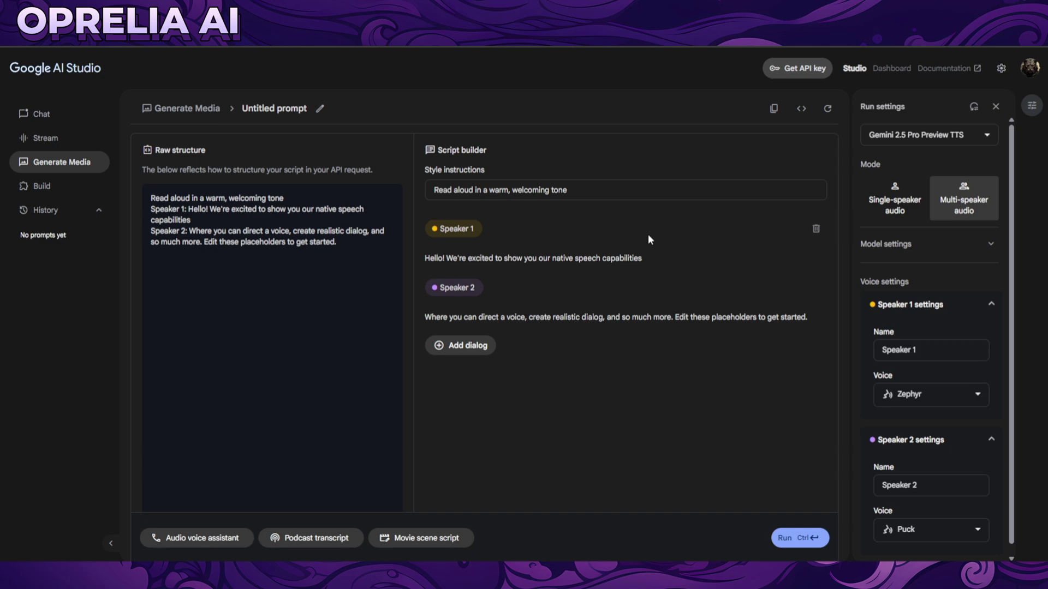
pyautogui.click(187, 112)
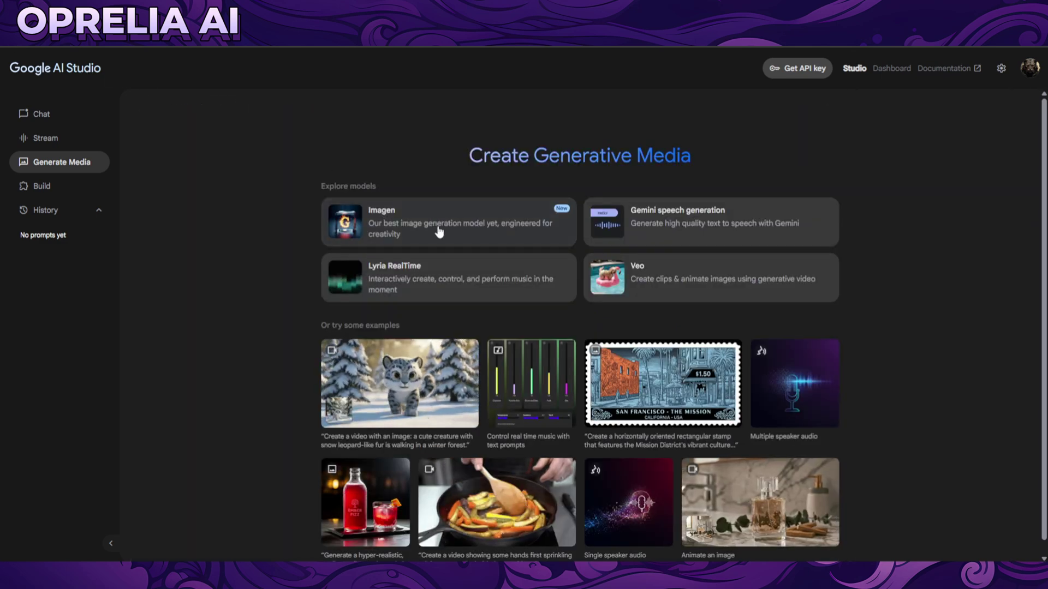
# - Open Imagen, try Imagen 4 Ultra, then settle on Imagen 4 (Preview) as the model
pyautogui.click(397, 207)
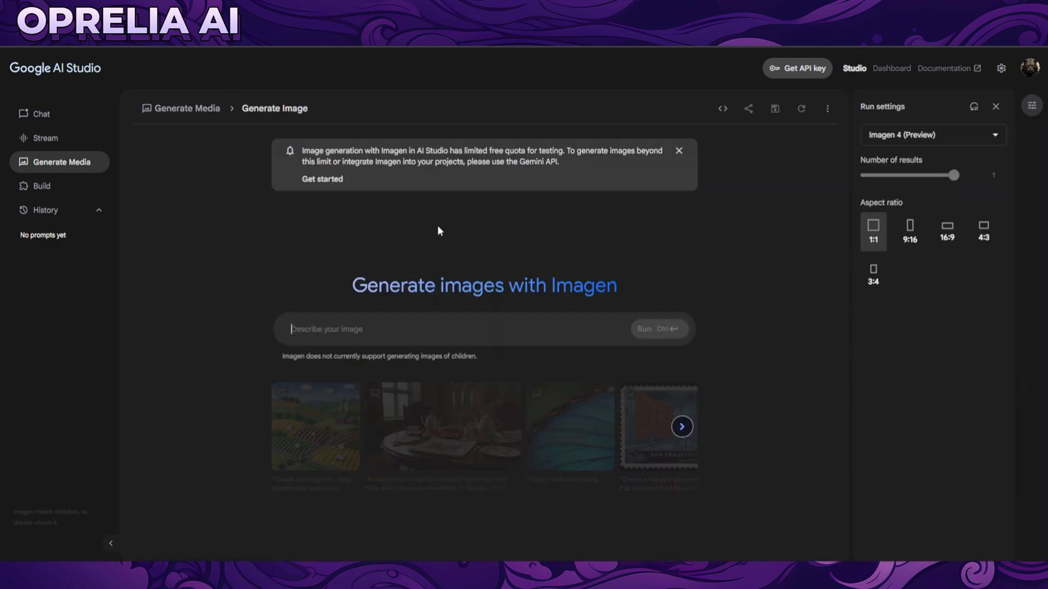
pyautogui.click(919, 135)
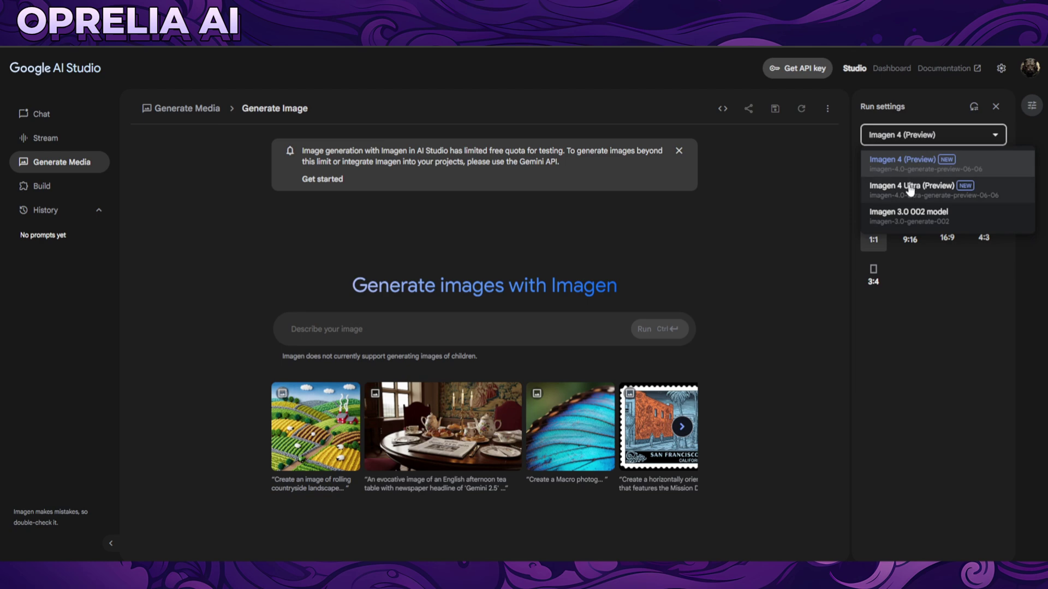
pyautogui.click(910, 187)
pyautogui.click(900, 138)
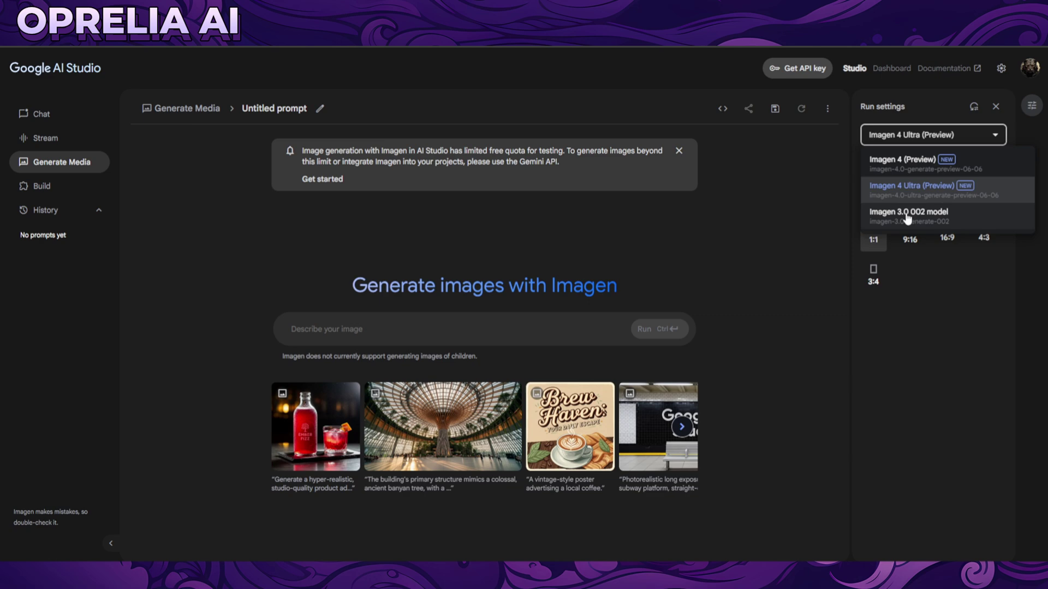
pyautogui.click(909, 170)
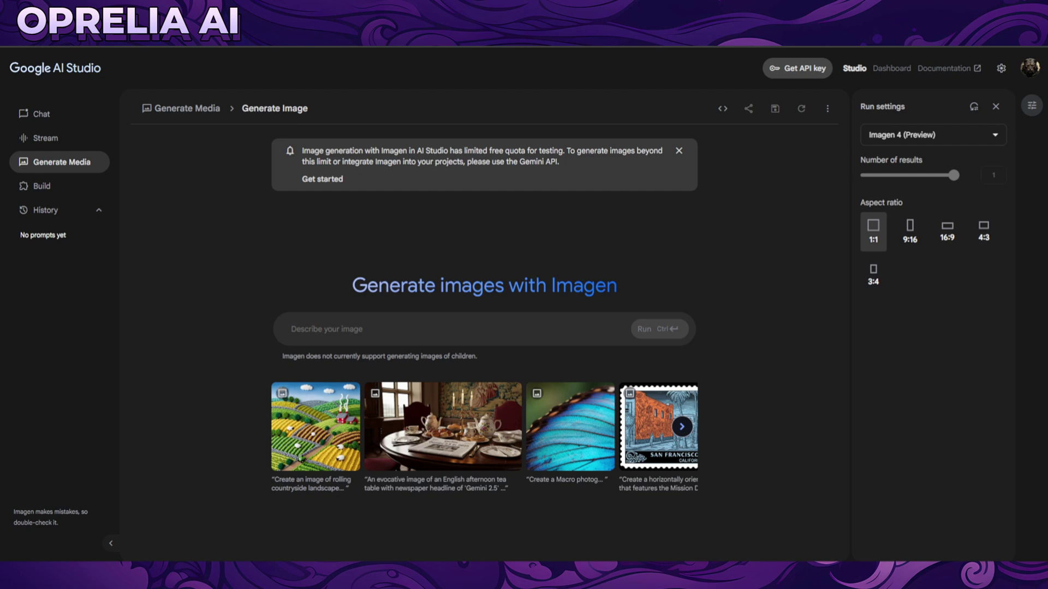
# - Paste the red-hoodie social-media post prompt, set 9:16 aspect ratio and generate it
pyautogui.click(417, 334)
pyautogui.write("Photorealistic digital illustration of a stylized social-media post featuring a clean white Instagram-style frame with username, likes, and caption bars. In the center, a woman in a bright red hoodie and cream trousers strides energetically to the right, her right leg and arm popping out of the frame into the viewer's space. Behind her within the frame is a solid mustard-yellow background. Soft drop shadows beneath the figure and frame enhance the 3D pop-out effect. Crisp, even studio lighting highlights the textures of the clothing and the clean UI elements, creating a modern, playful composition.")
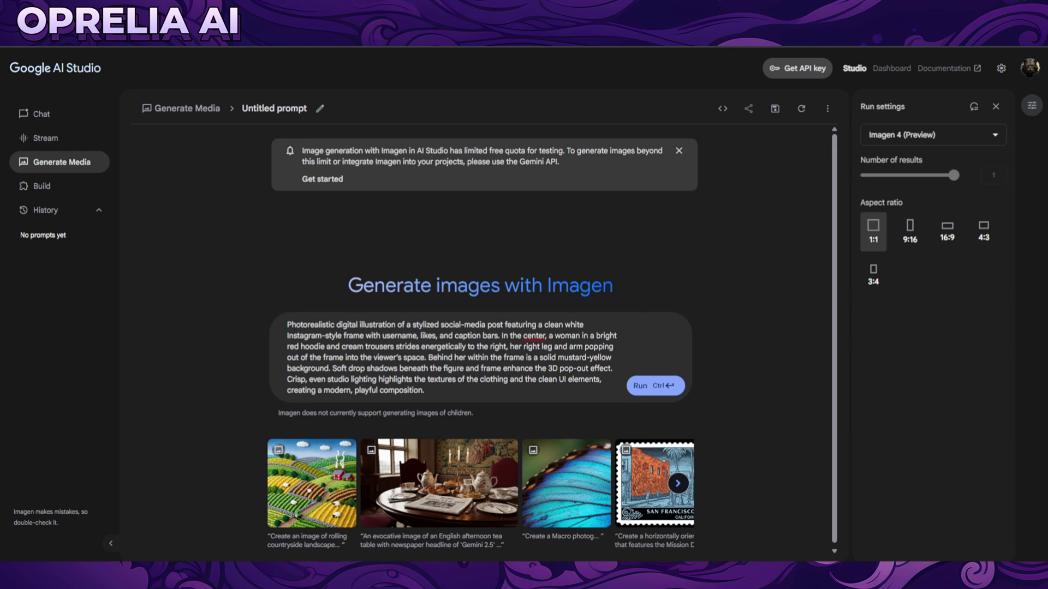
pyautogui.scroll(-1, 654, 330)
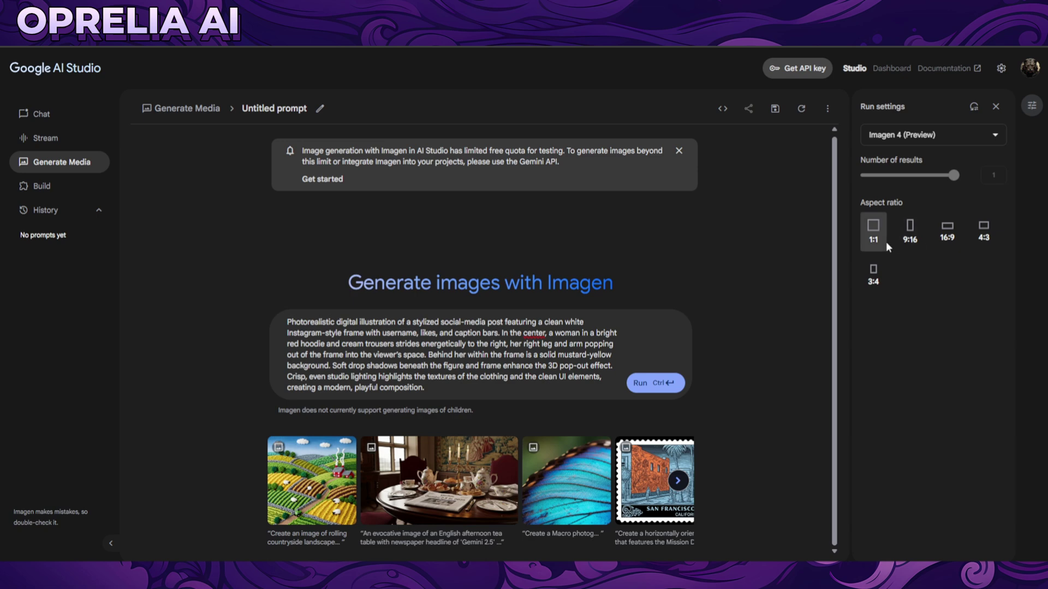
pyautogui.click(920, 239)
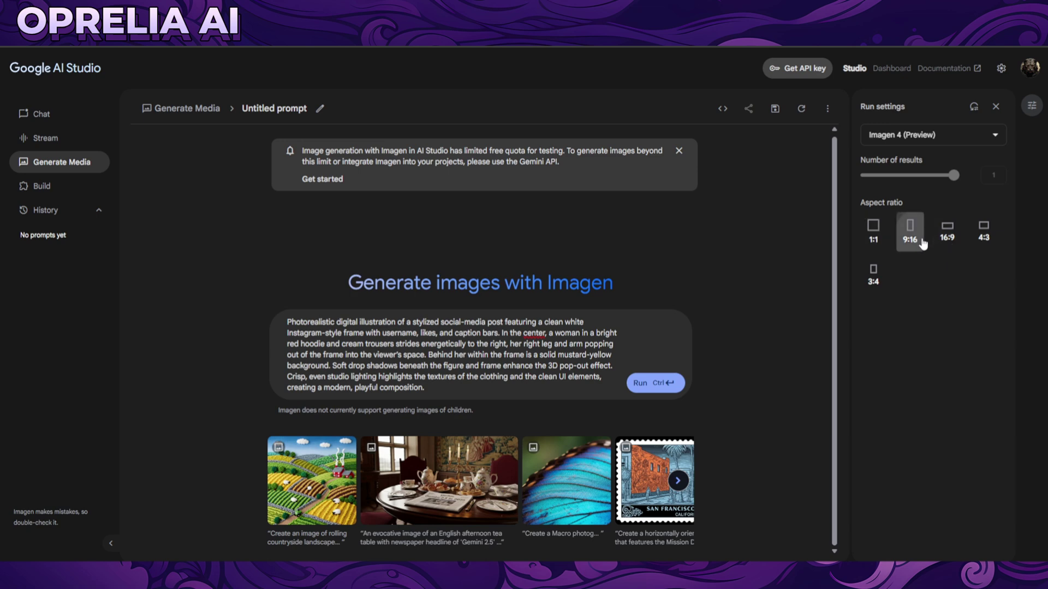
pyautogui.click(674, 384)
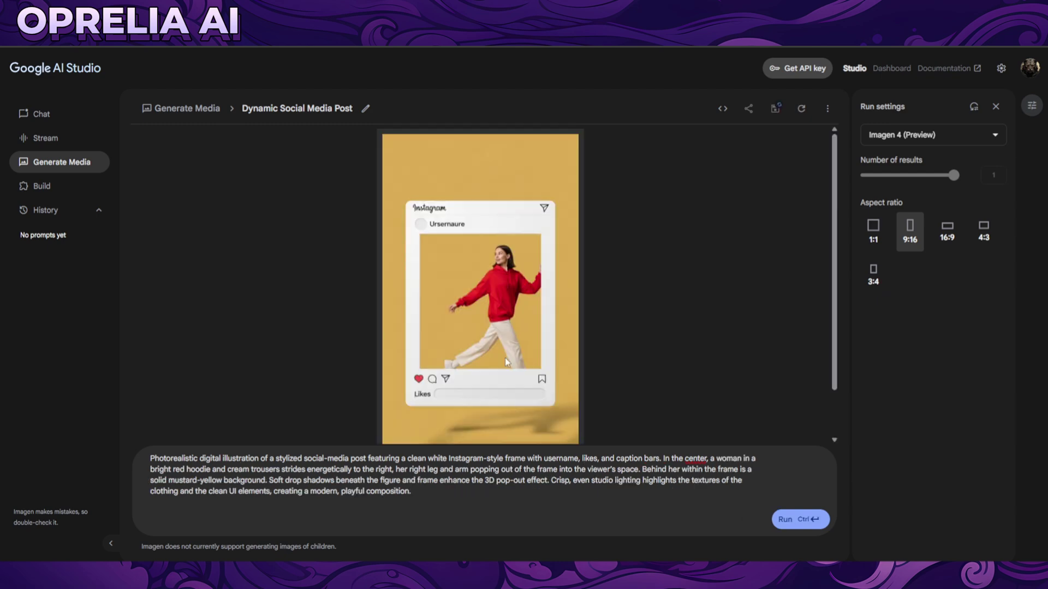
# - Enlarge the red-hoodie portrait, scroll through its details, and close the viewer
pyautogui.scroll(-1, 507, 362)
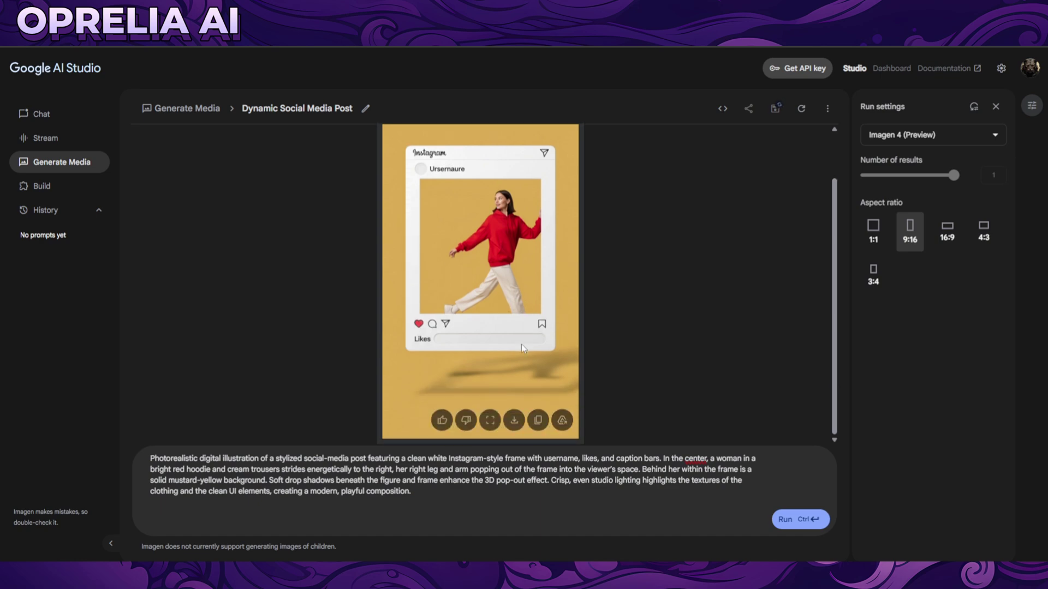
pyautogui.click(491, 420)
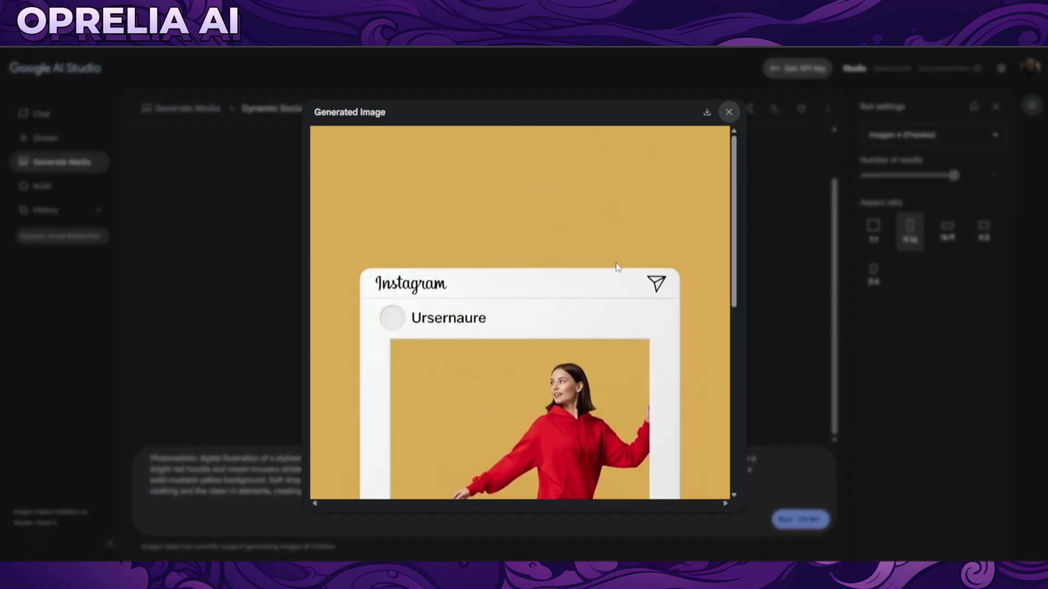
pyautogui.scroll(-5, 622, 263)
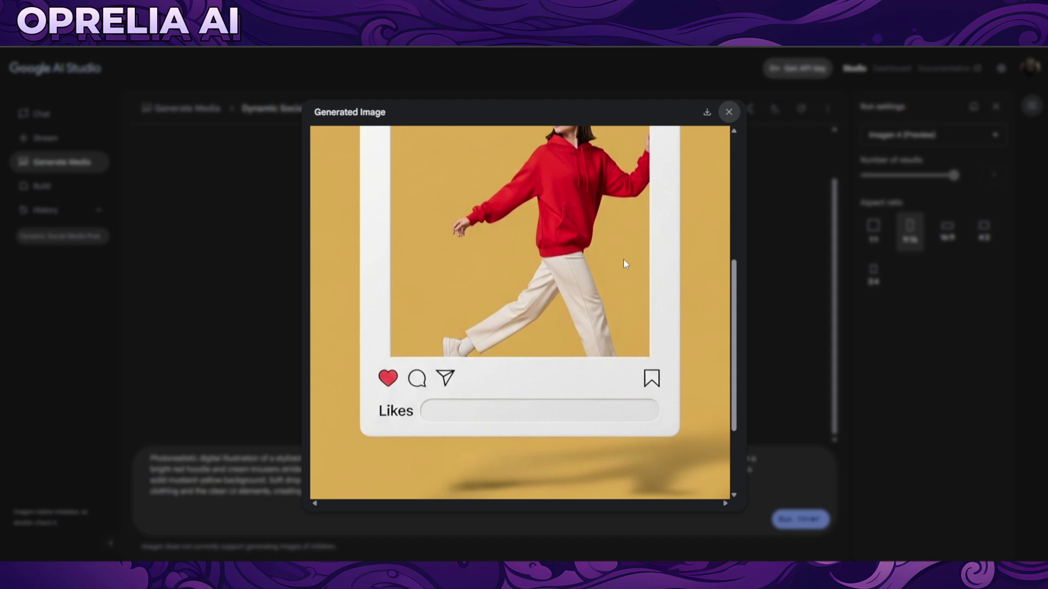
pyautogui.scroll(-2, 623, 263)
pyautogui.scroll(6, 444, 363)
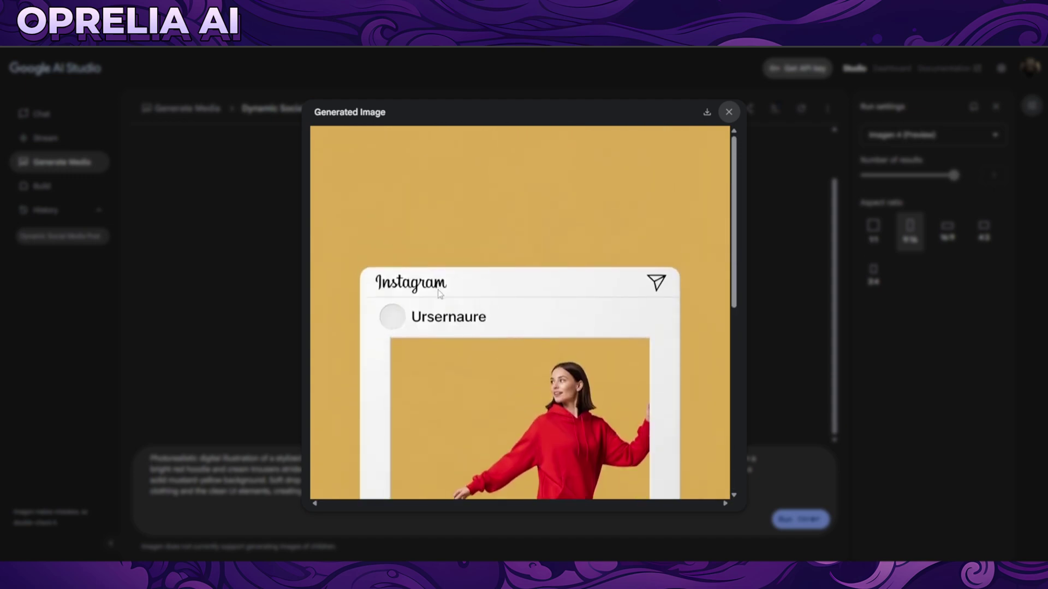
pyautogui.scroll(-4, 469, 289)
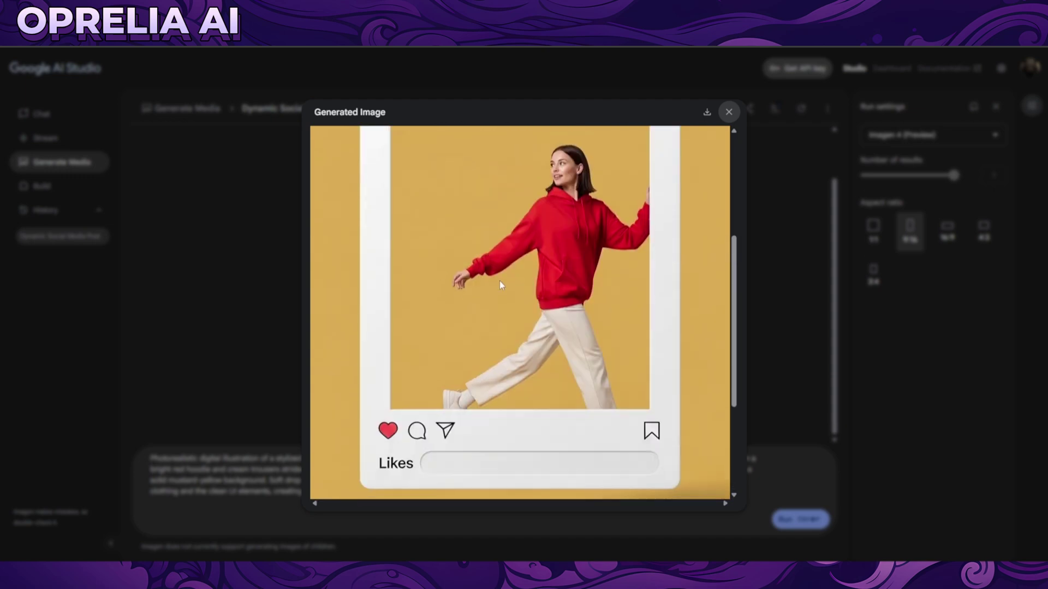
pyautogui.scroll(-3, 587, 281)
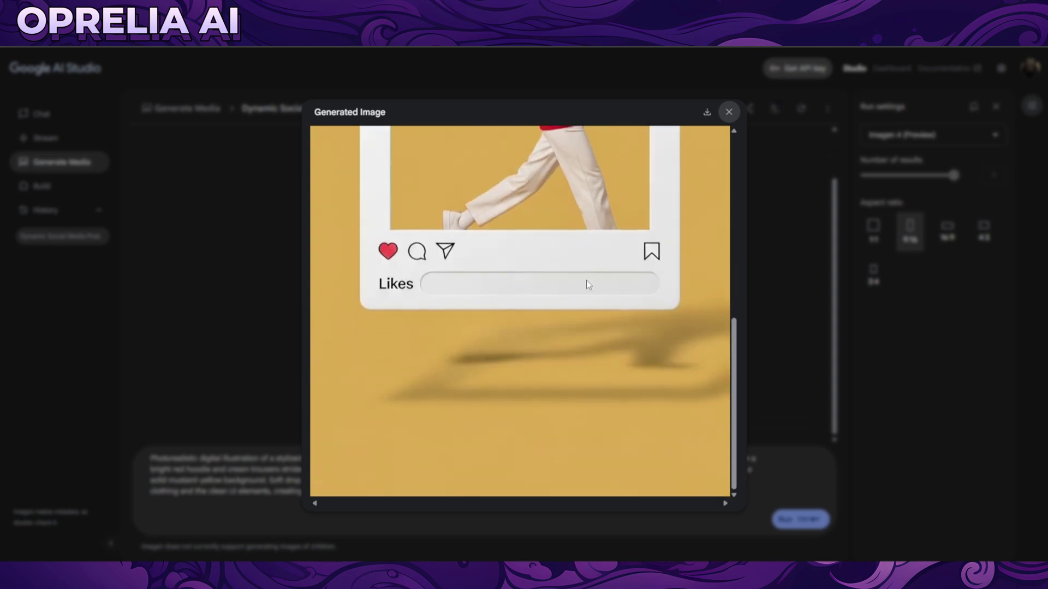
pyautogui.scroll(7, 597, 286)
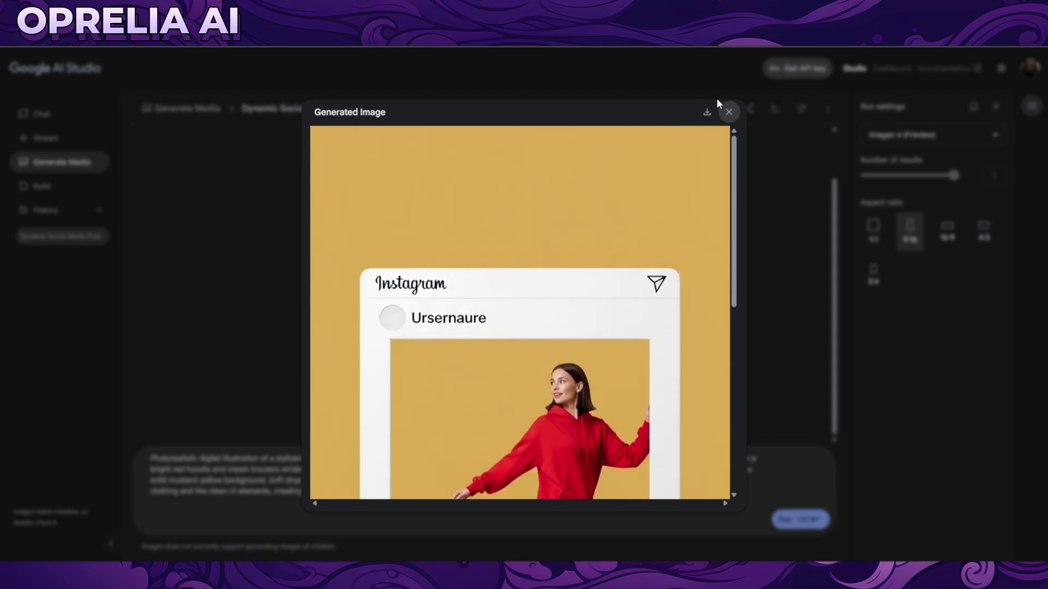
pyautogui.click(728, 112)
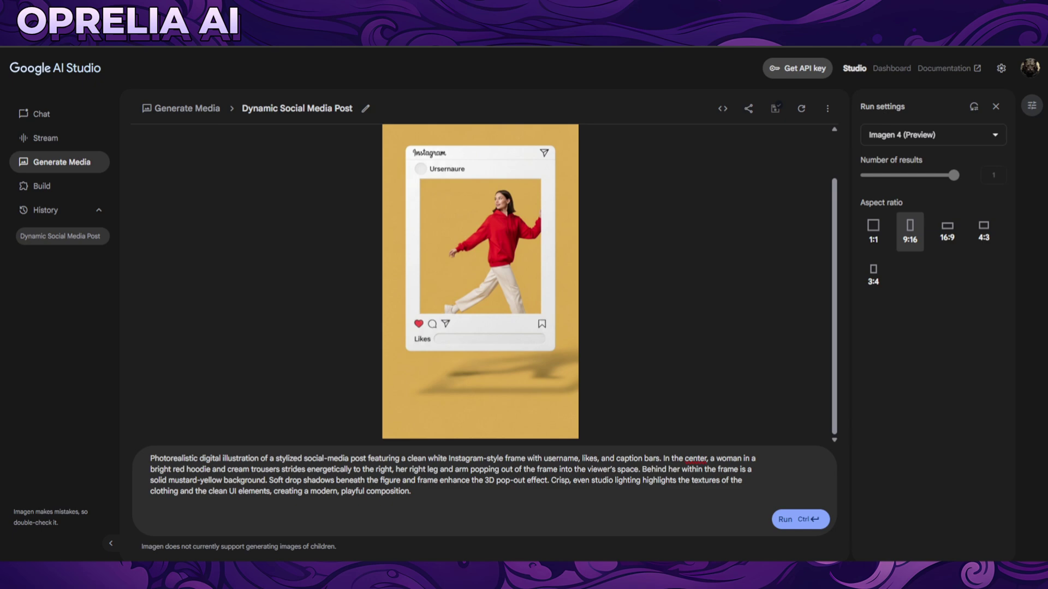
# - Replace the prompt with the Game Boy aquarium description and generate it at 3:4
pyautogui.click(439, 493)
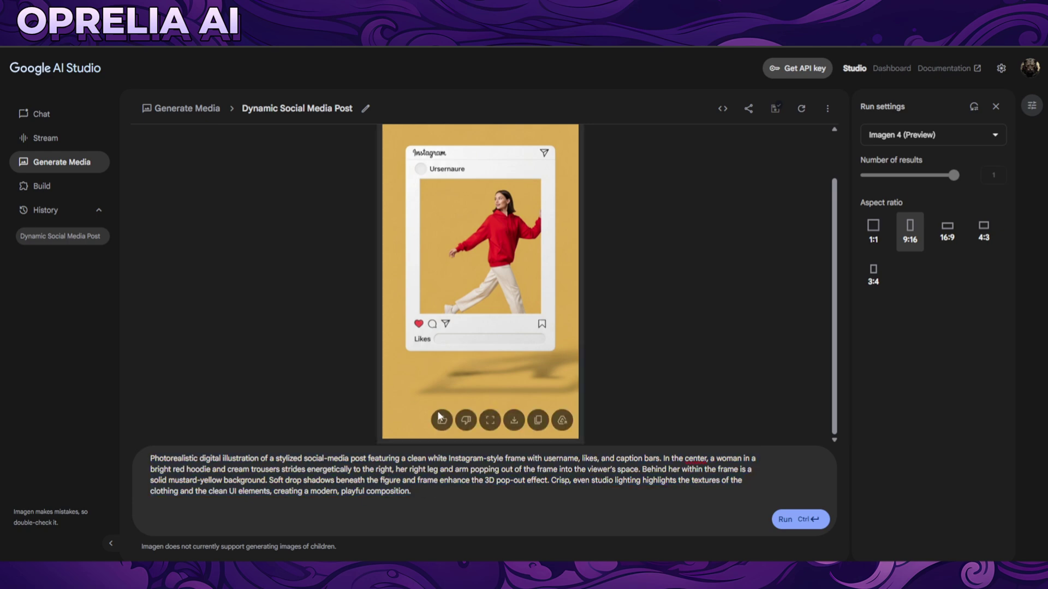
pyautogui.hotkey('ctrl', 'a')
pyautogui.write('A Game Boy with an aquarium inside the screen, golden fish swimming in it, hyper-realistic, product photography, soft lighting, neutral background, studio shot, front view.')
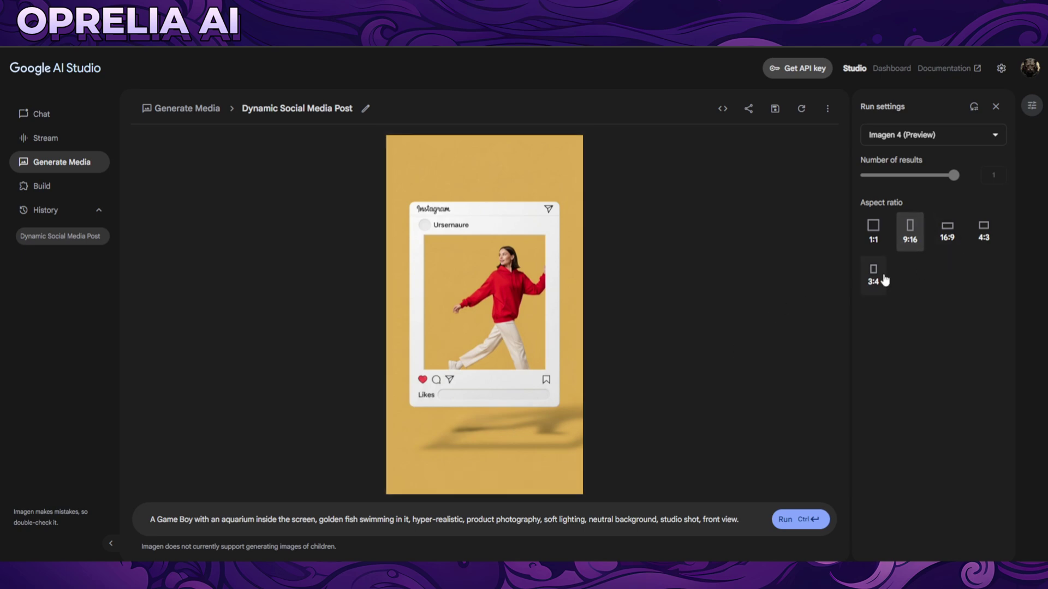
pyautogui.click(873, 276)
pyautogui.click(795, 519)
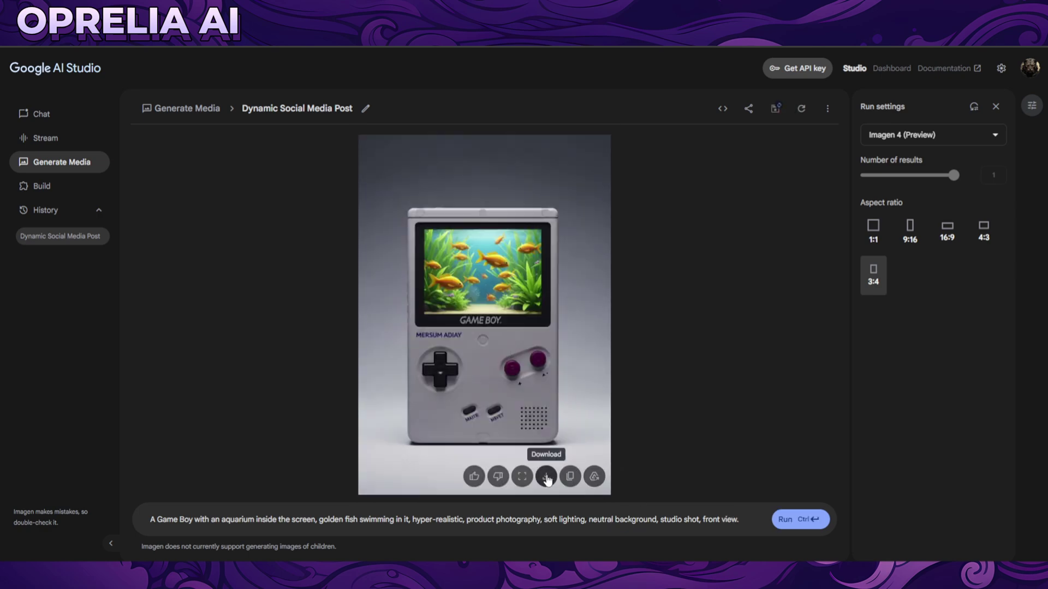
# - Open the Game Boy aquarium image at full size and scroll through it
pyautogui.click(522, 476)
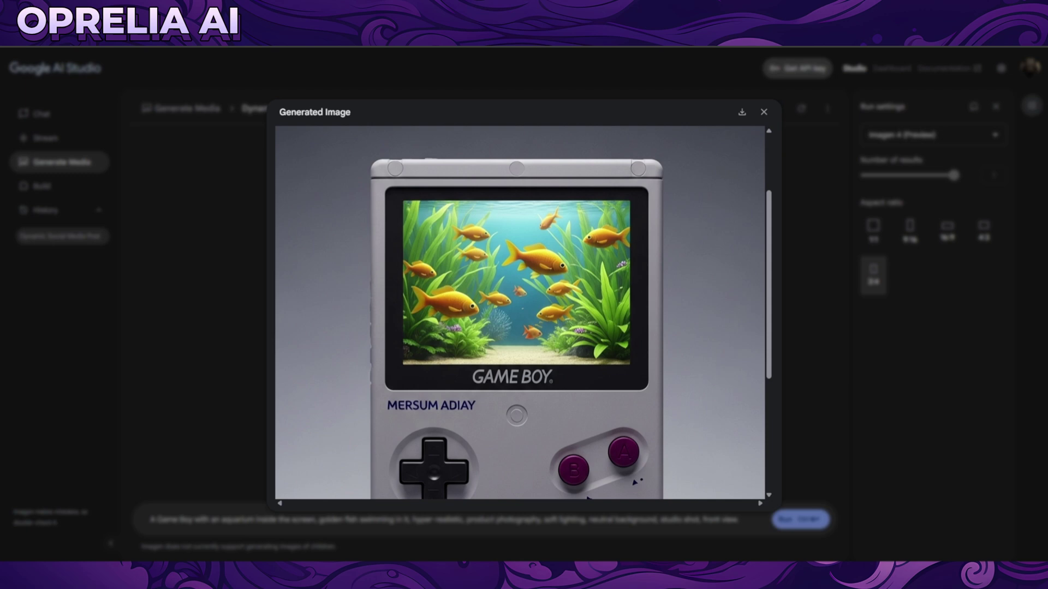
pyautogui.scroll(-5, 605, 309)
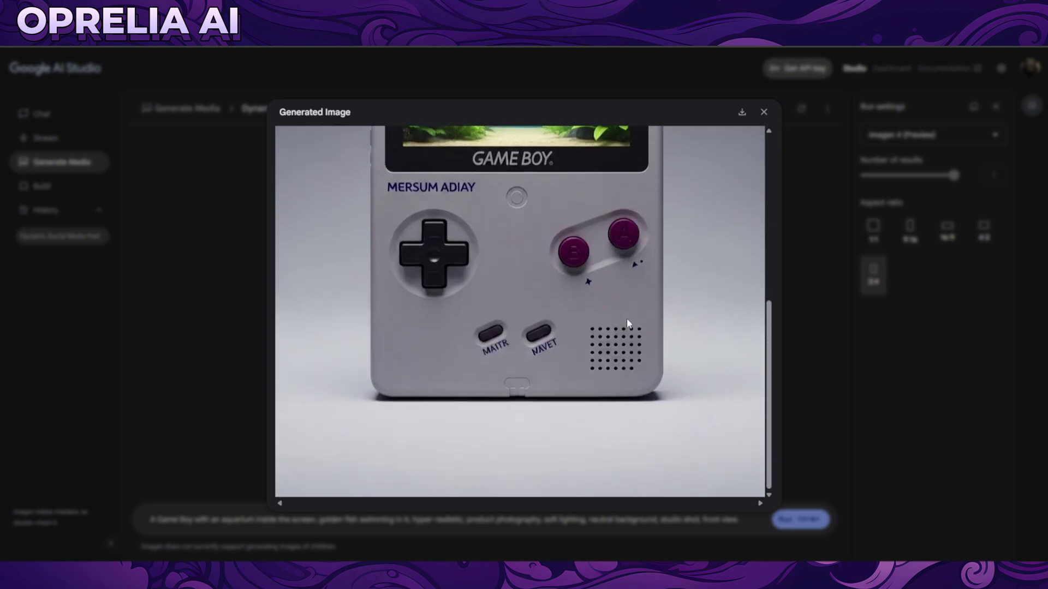
pyautogui.scroll(2, 626, 318)
pyautogui.scroll(-2, 597, 288)
pyautogui.scroll(2, 501, 396)
pyautogui.scroll(5, 596, 377)
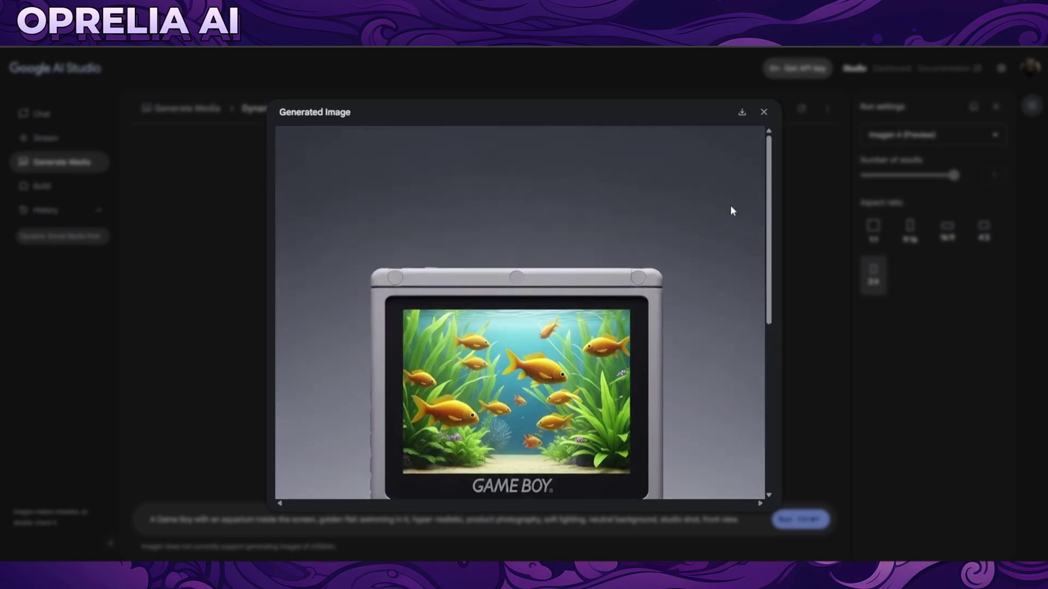
pyautogui.scroll(-4, 753, 229)
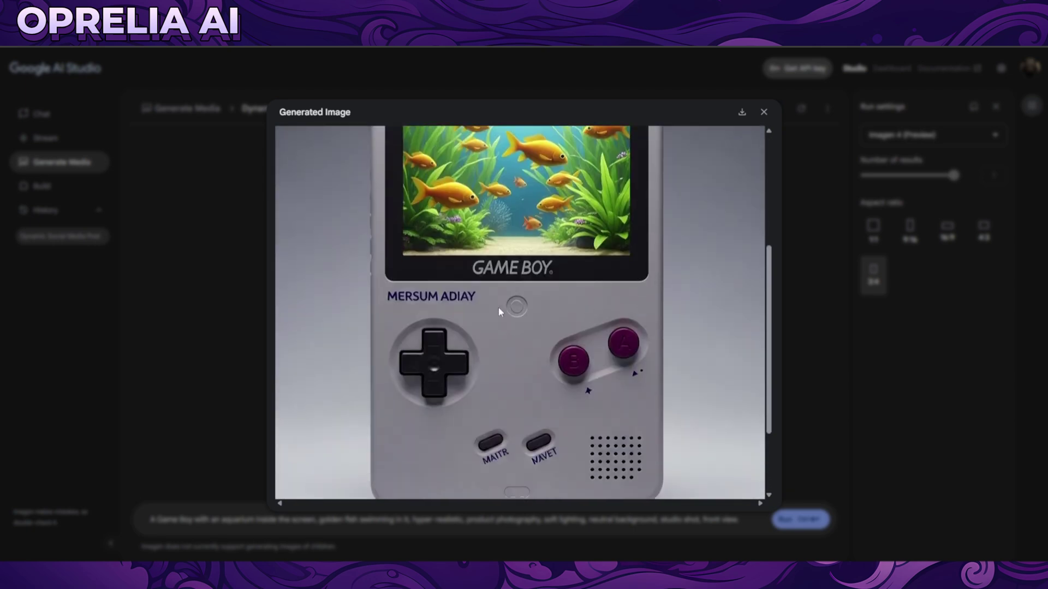
# - Close the viewer and regenerate the Game Boy aquarium image with Imagen 4 Ultra
pyautogui.click(846, 263)
pyautogui.click(891, 134)
pyautogui.click(926, 187)
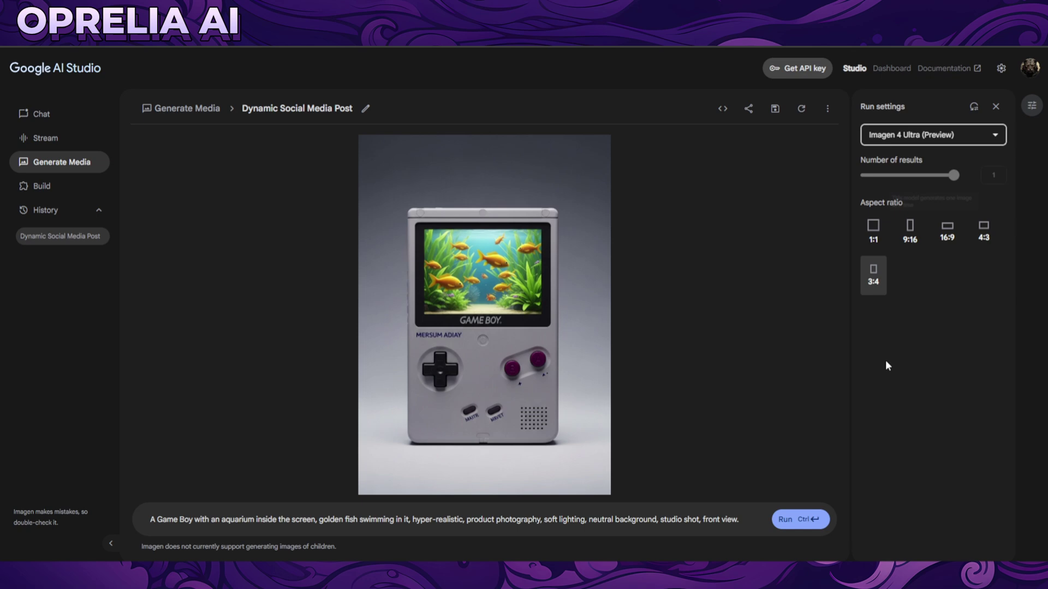
pyautogui.click(797, 521)
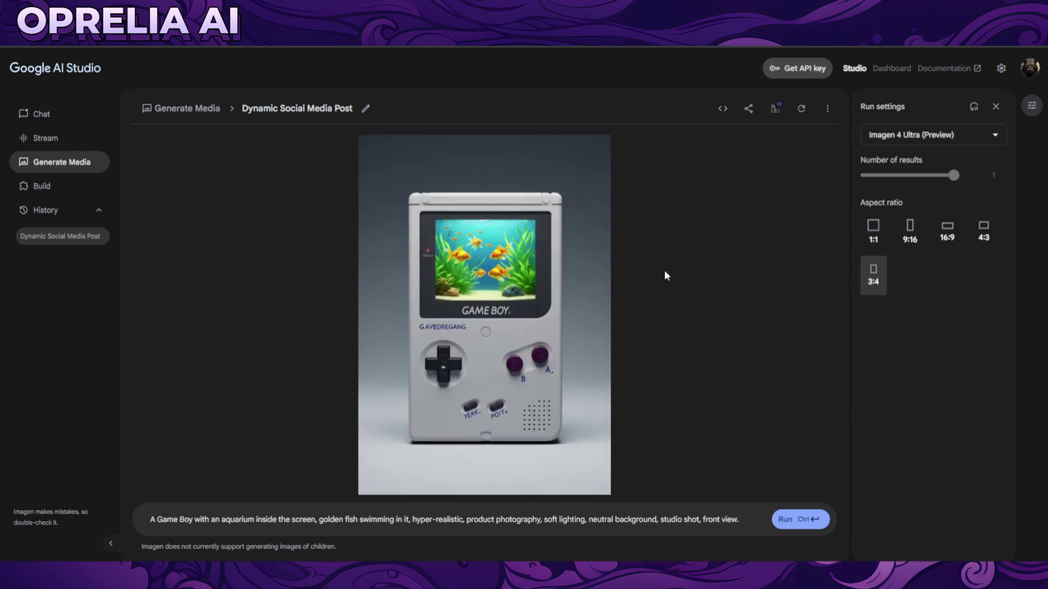
# - Inspect the Ultra result enlarged, then switch the model back to Imagen 4 (Preview)
pyautogui.moveTo(560, 487)
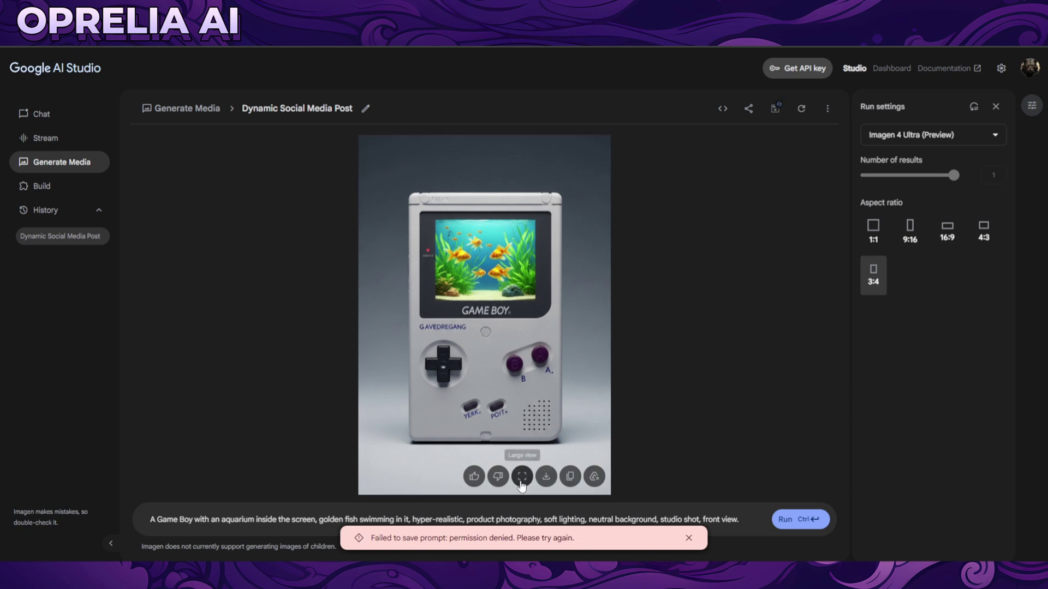
pyautogui.click(521, 456)
pyautogui.scroll(-3, 571, 322)
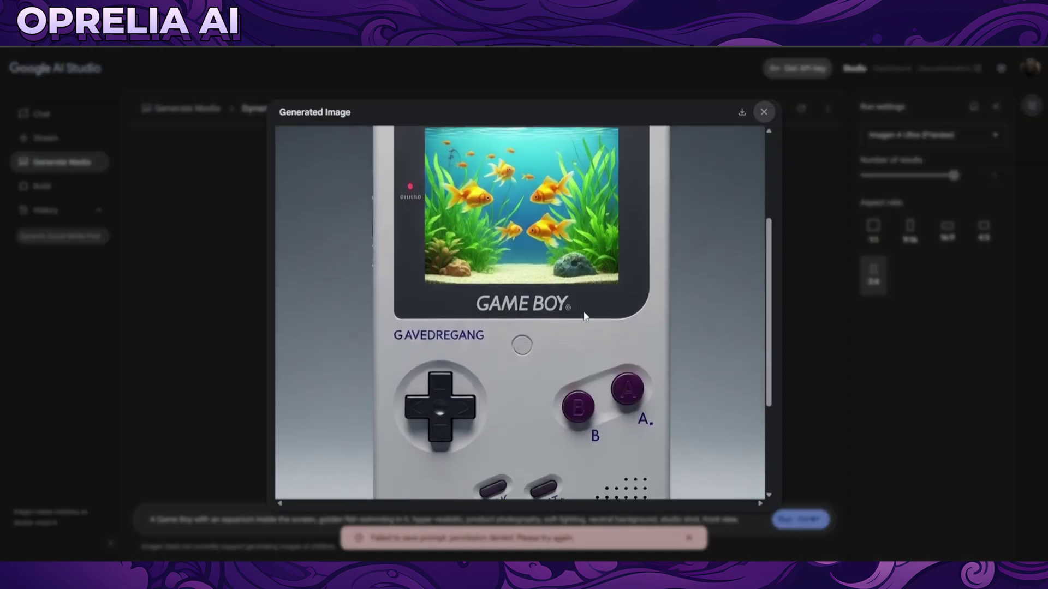
pyautogui.scroll(-5, 615, 306)
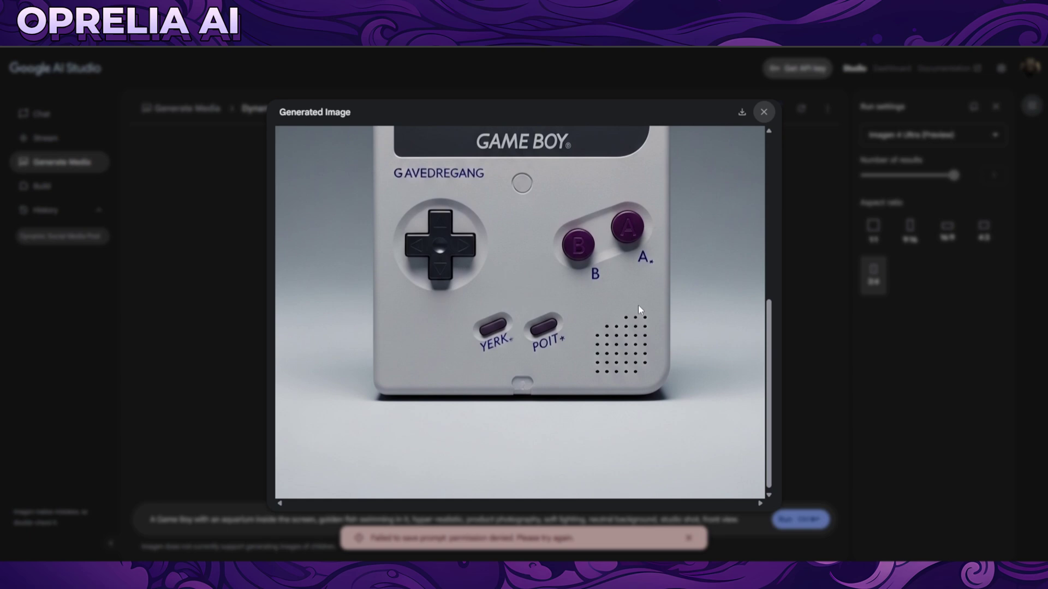
pyautogui.click(763, 112)
pyautogui.click(931, 141)
pyautogui.click(906, 159)
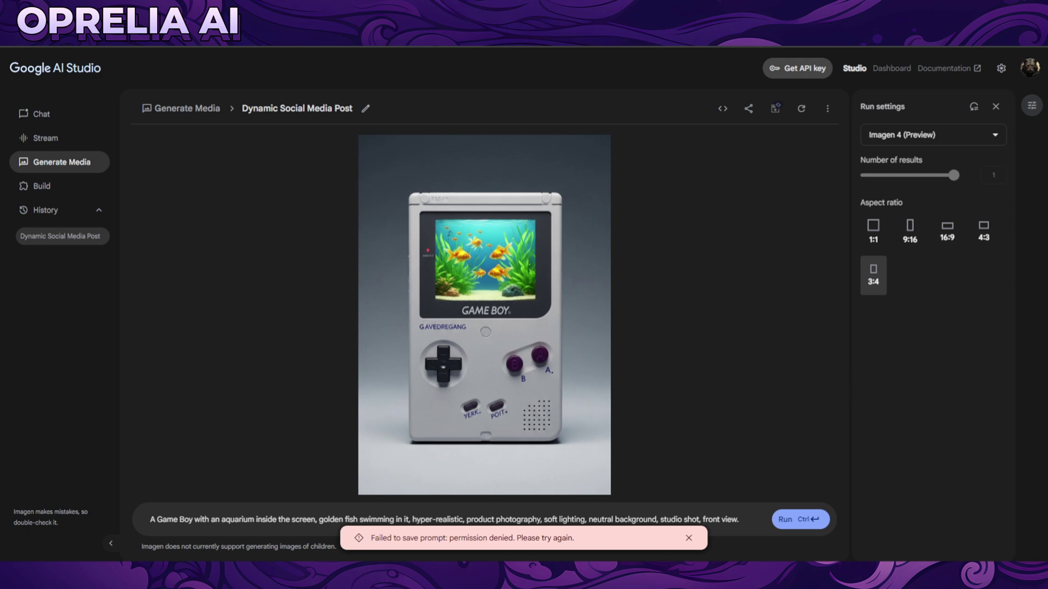
# - Swap in the May 1, 1915 Vogue cover prompt, generate at 9:16, and view it enlarged
pyautogui.click(534, 517)
pyautogui.hotkey('ctrl', 'a')
pyautogui.write('the cover of Vogue magazine on May 1, 1915')
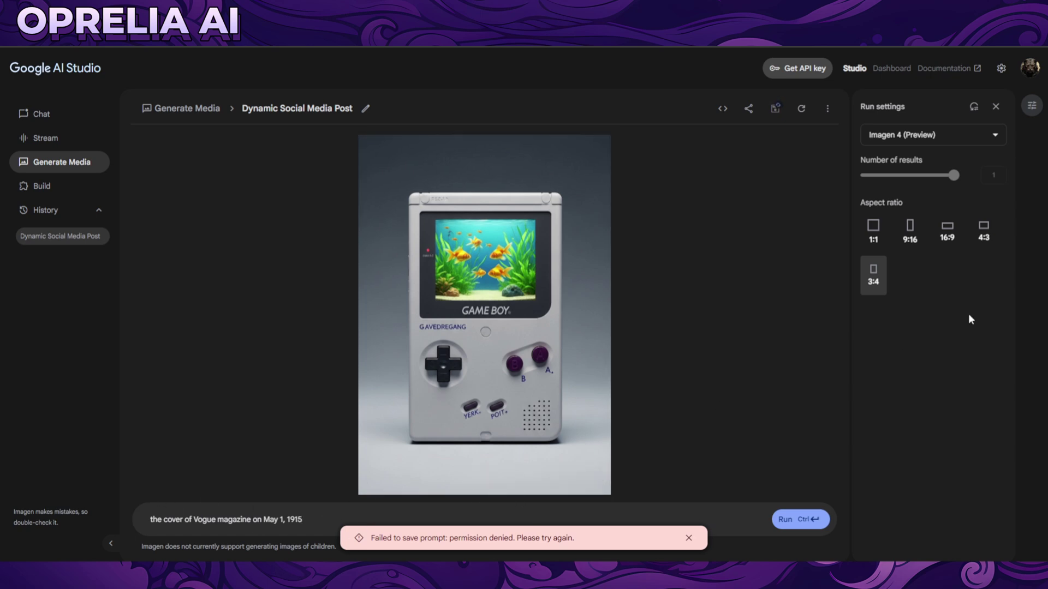
pyautogui.click(909, 243)
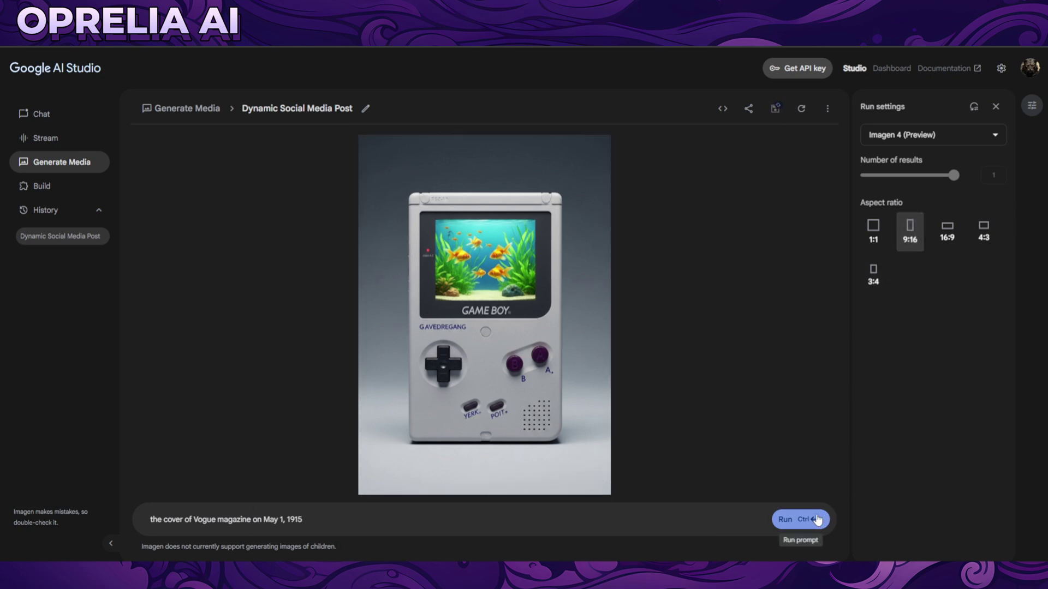
pyautogui.click(800, 519)
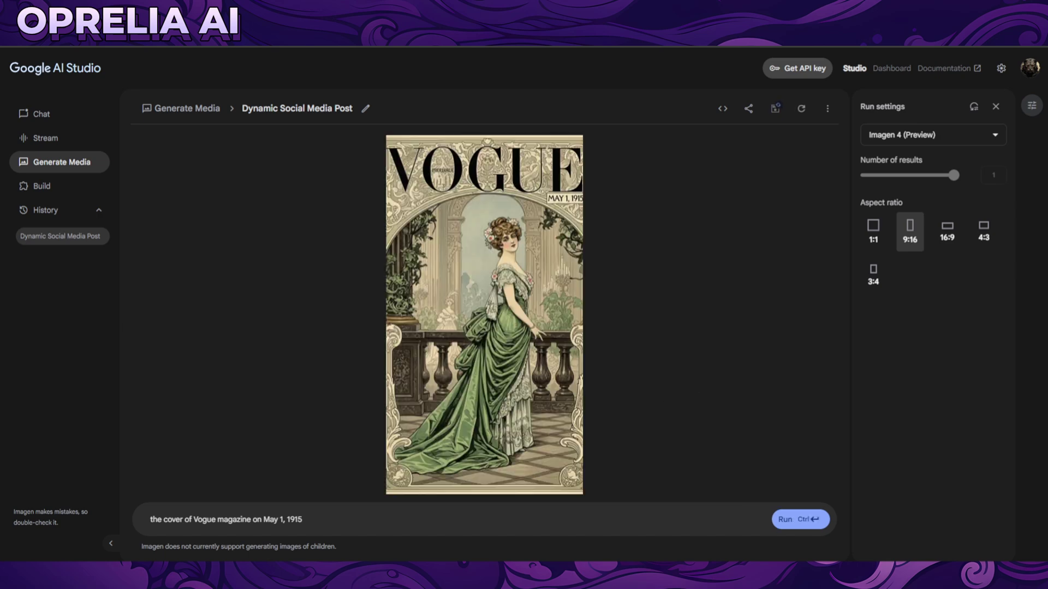
pyautogui.moveTo(514, 321)
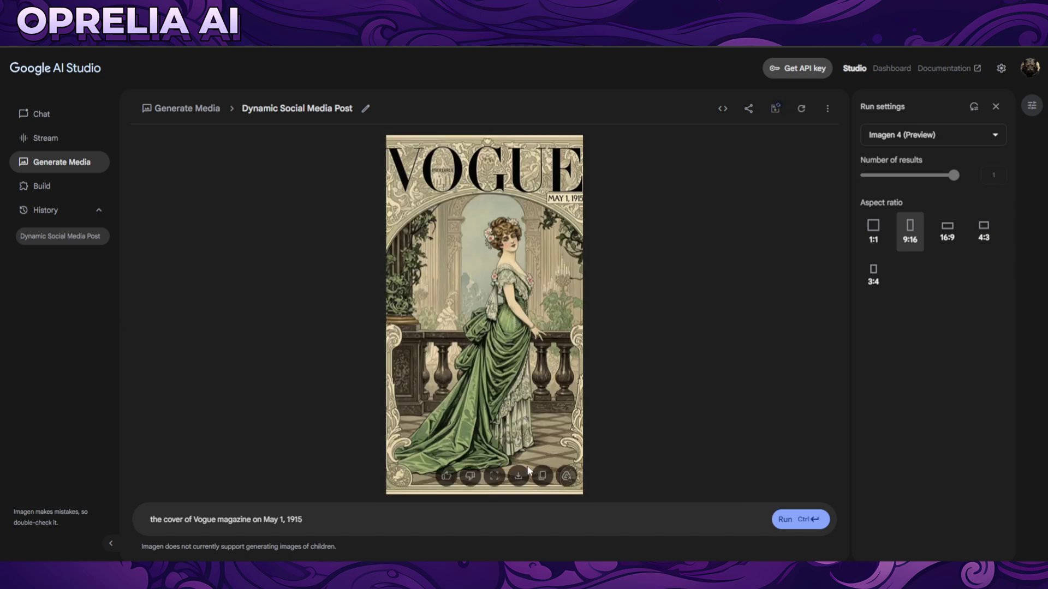
pyautogui.click(493, 475)
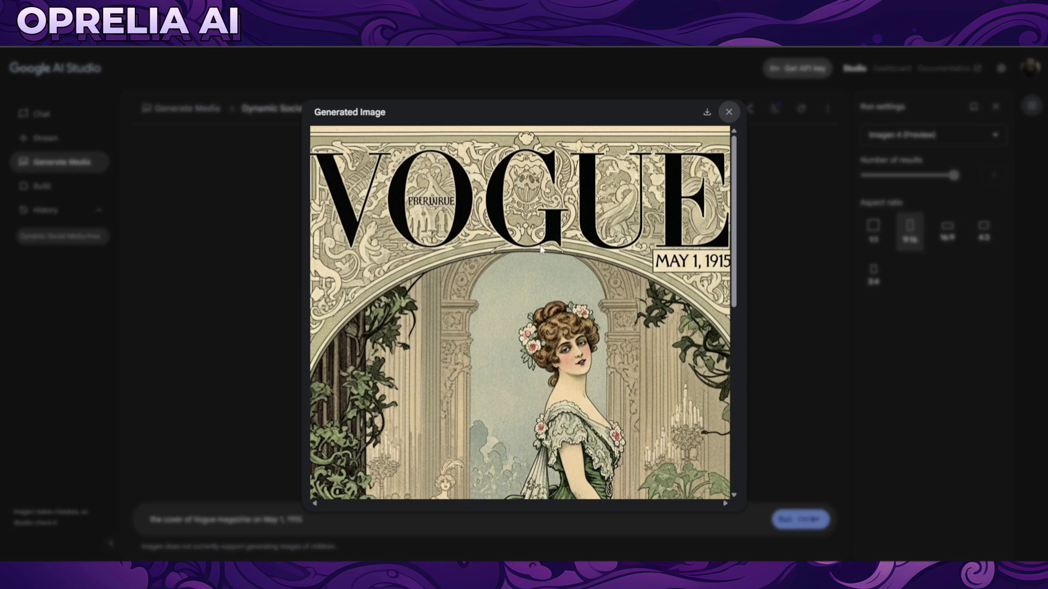
pyautogui.scroll(-10, 544, 248)
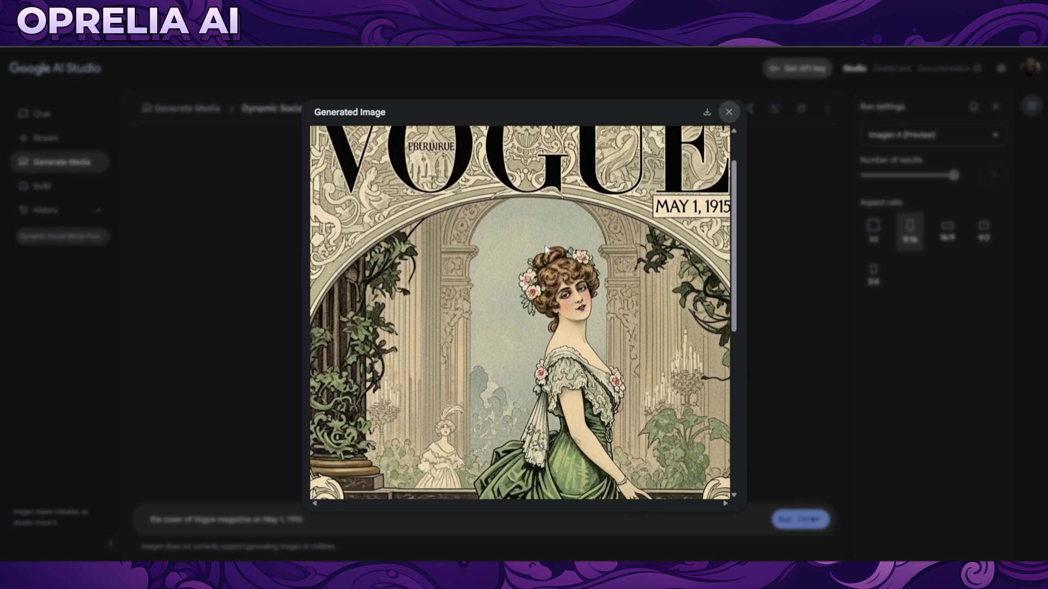
# - Append 'done in studio ghibli style, anime aesthetic' to the Vogue prompt and regenerate
pyautogui.click(318, 513)
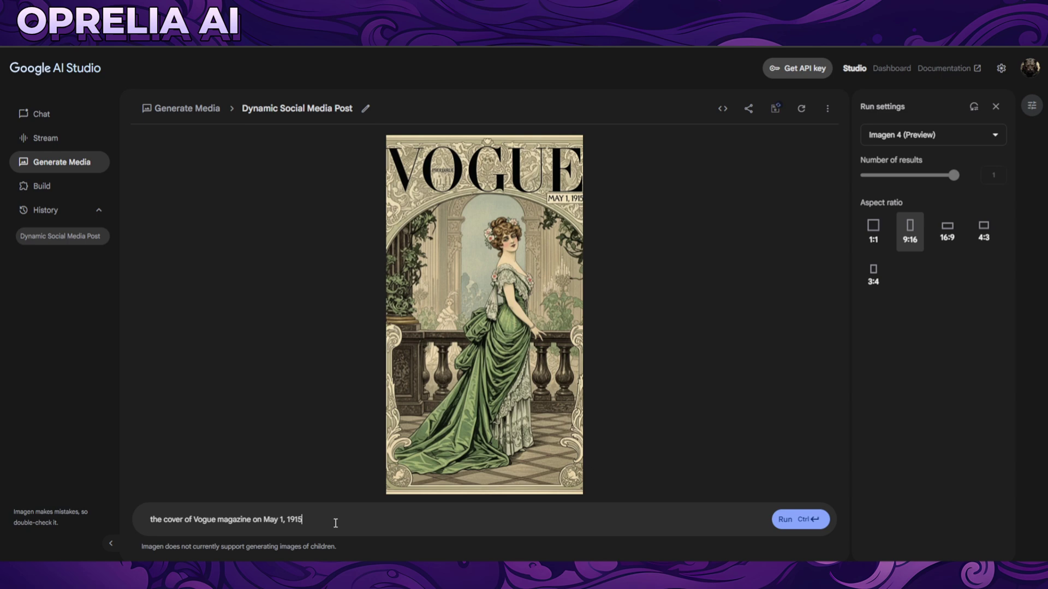
pyautogui.write('done in studio ghibli style')
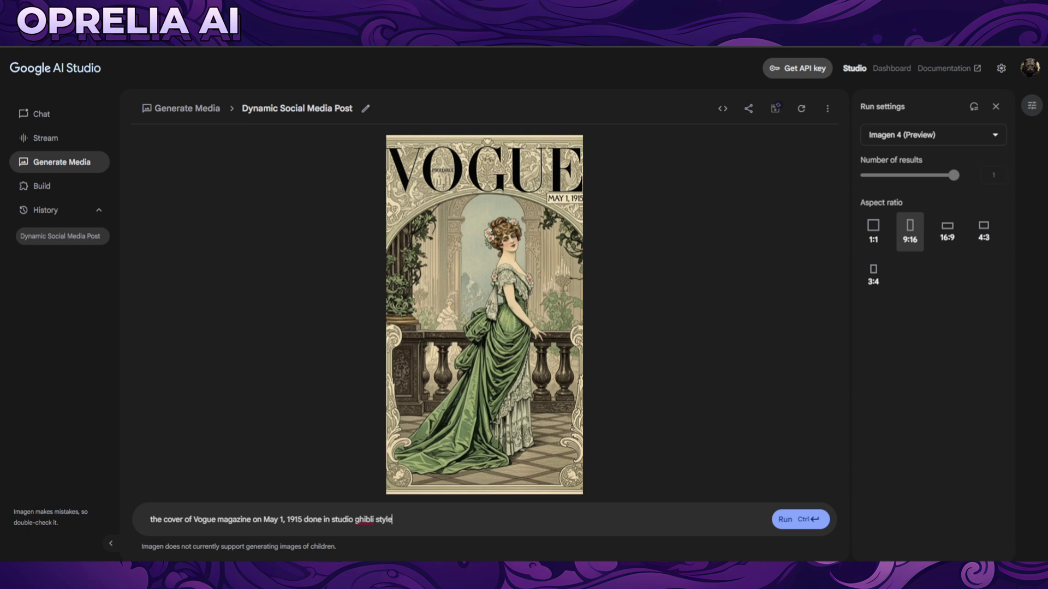
pyautogui.write(', anime aestethic')
pyautogui.hotkey('ctrl', 'Return')
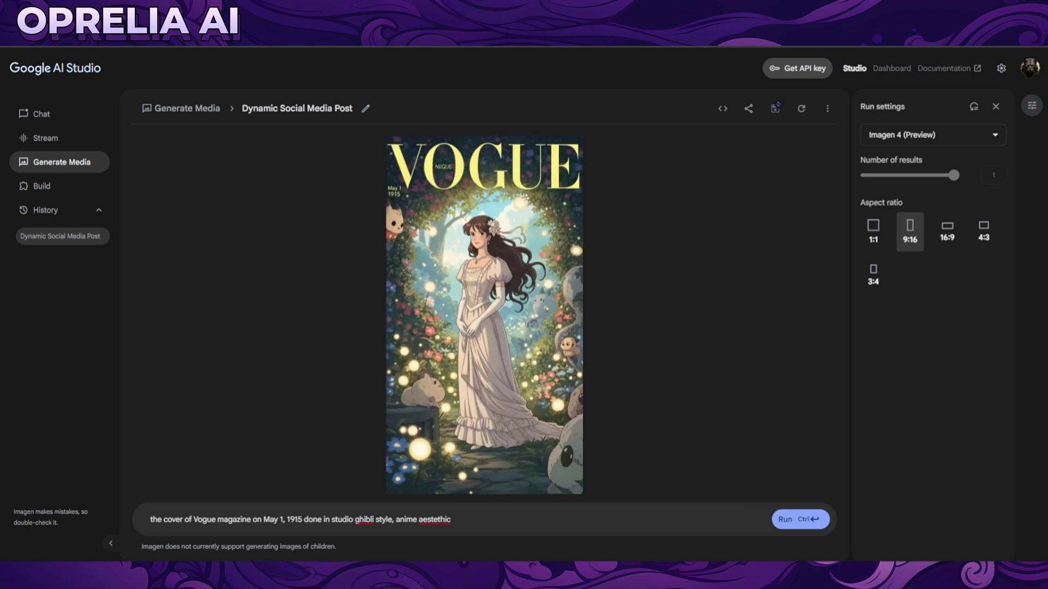
# - Inspect the Ghibli-style Vogue cover enlarged, then close the viewer
pyautogui.click(499, 474)
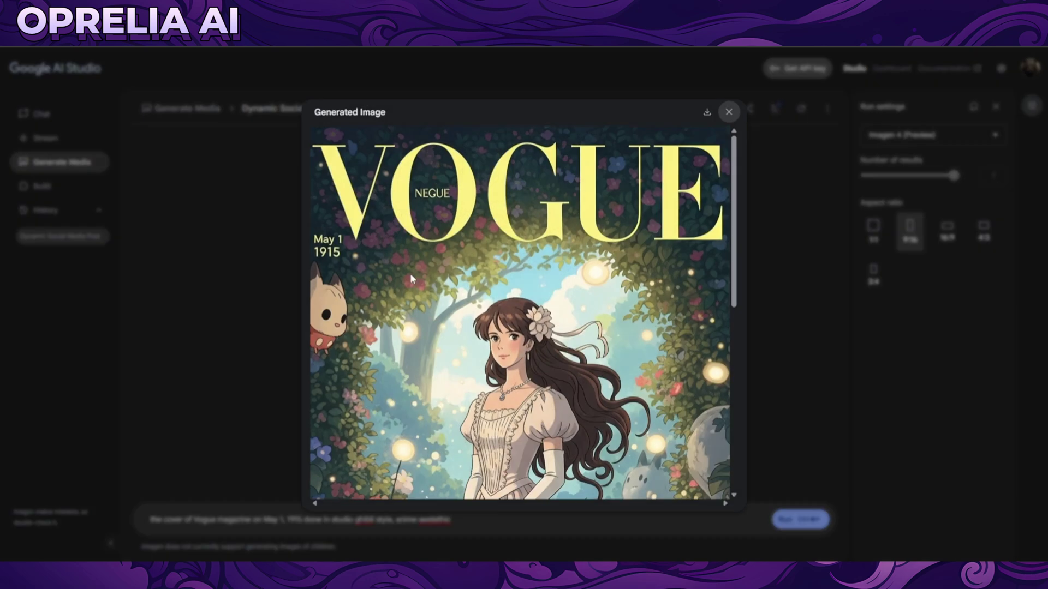
pyautogui.scroll(-7, 538, 325)
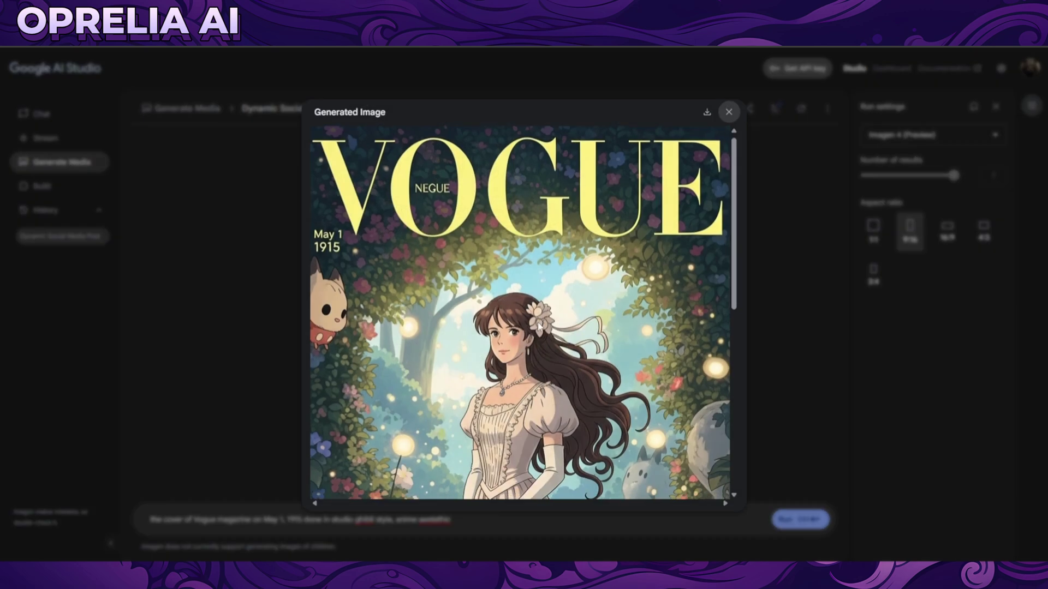
pyautogui.scroll(-2, 538, 325)
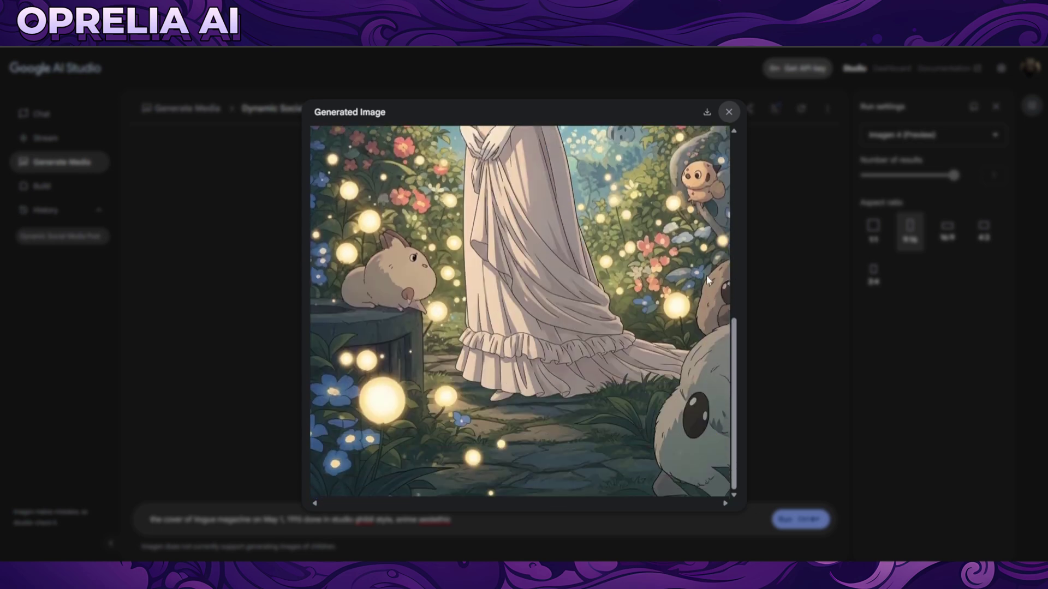
pyautogui.scroll(2, 437, 394)
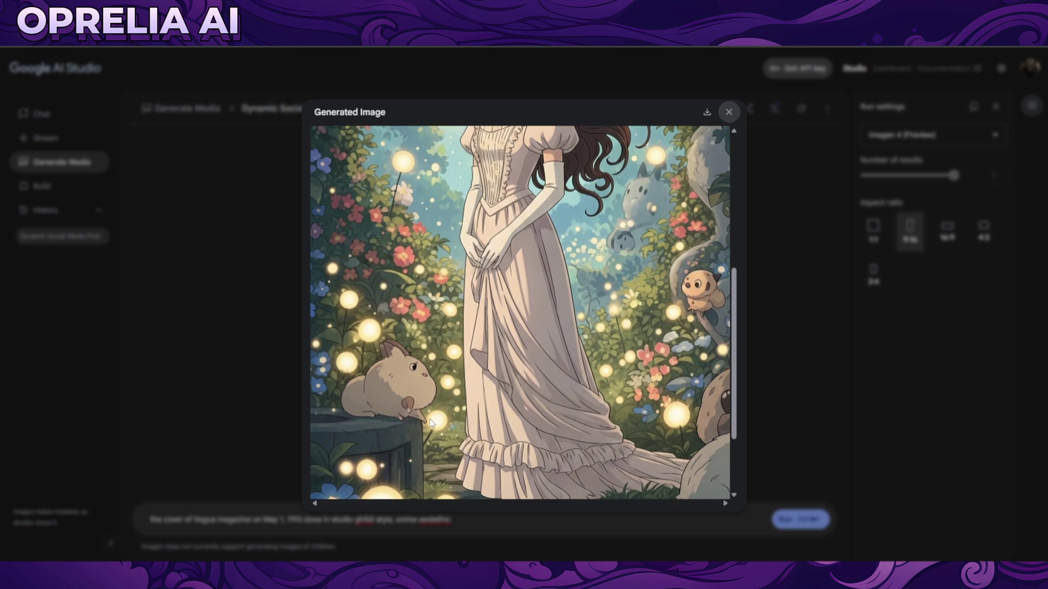
pyautogui.scroll(7, 700, 350)
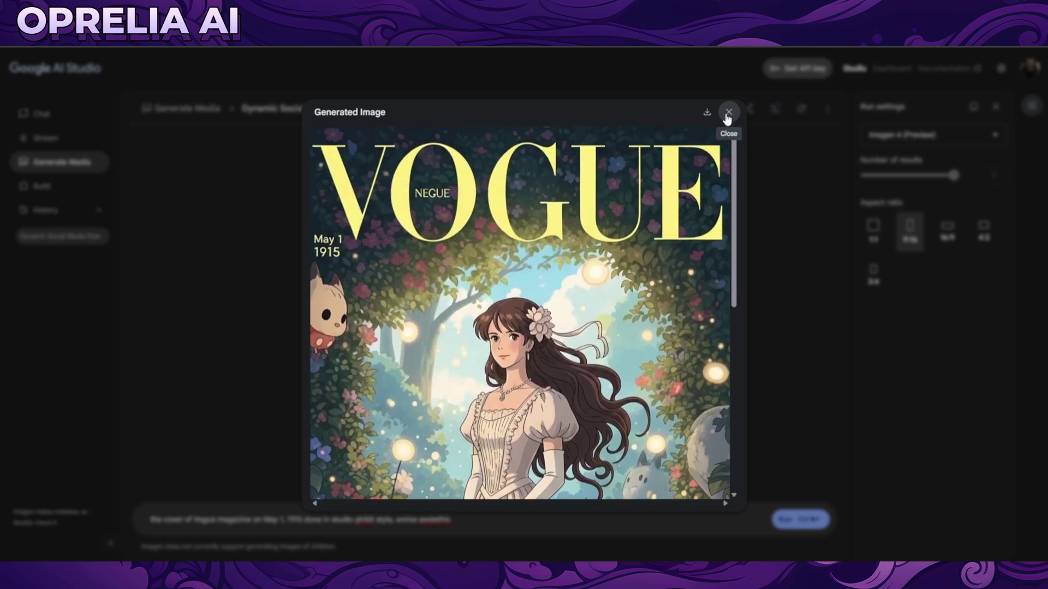
pyautogui.click(728, 112)
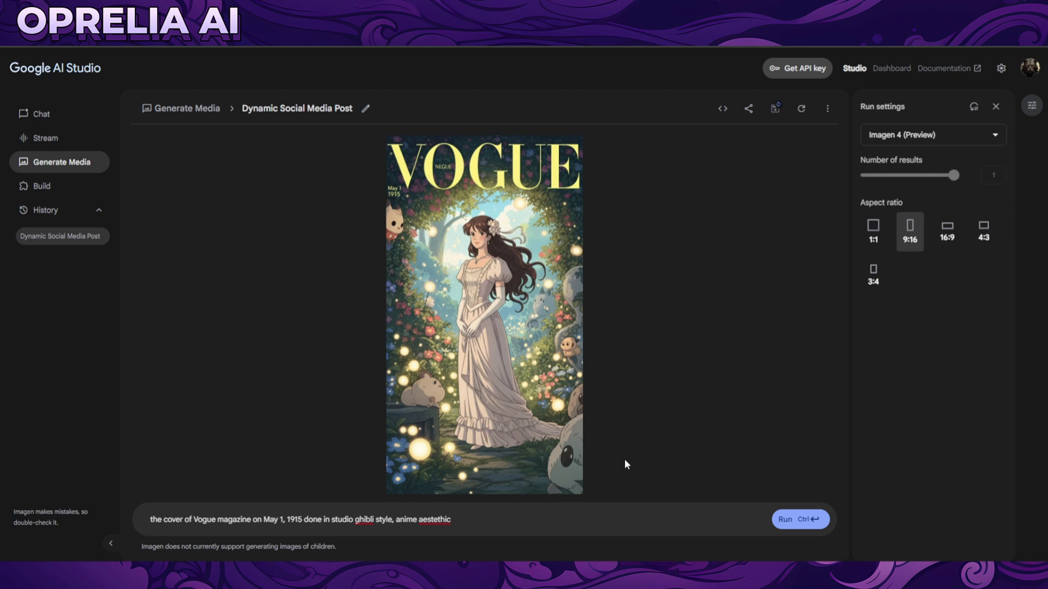
# - Paste the sci-fi explorer prompt and generate it as a square 1:1 image
pyautogui.click(464, 520)
pyautogui.hotkey('ctrl', 'a')
pyautogui.write('Cinematic still, profile shot of a sci-fi explorer, walking through a in a beautiful glowing wide ethereal landscape, grand wide views, otherworldly')
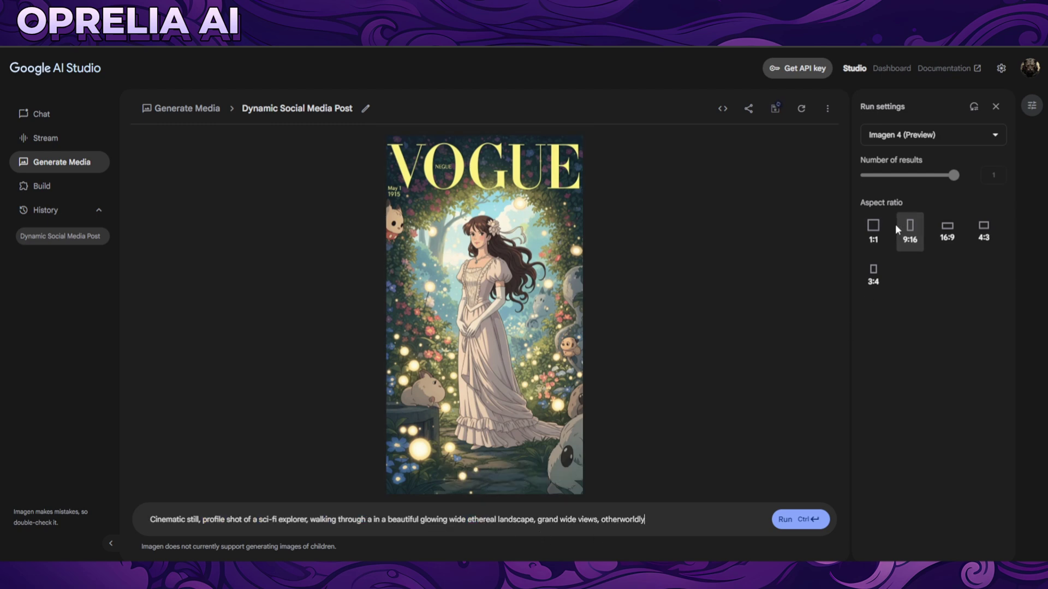
pyautogui.click(873, 229)
pyautogui.click(785, 519)
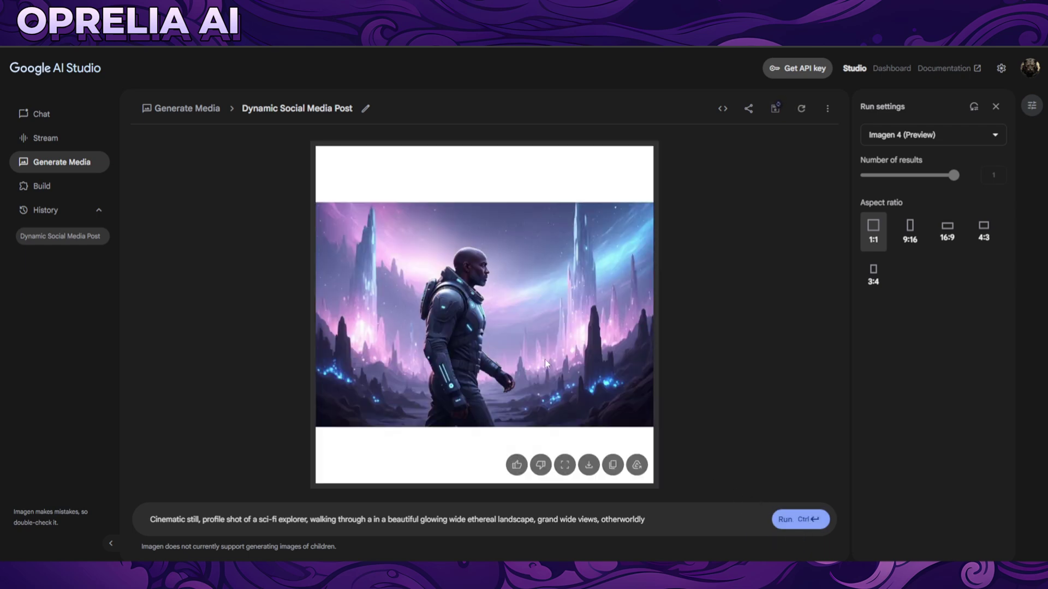
# - Inspect the 1:1 explorer image enlarged, then close the viewer
pyautogui.click(564, 465)
pyautogui.scroll(-3, 538, 378)
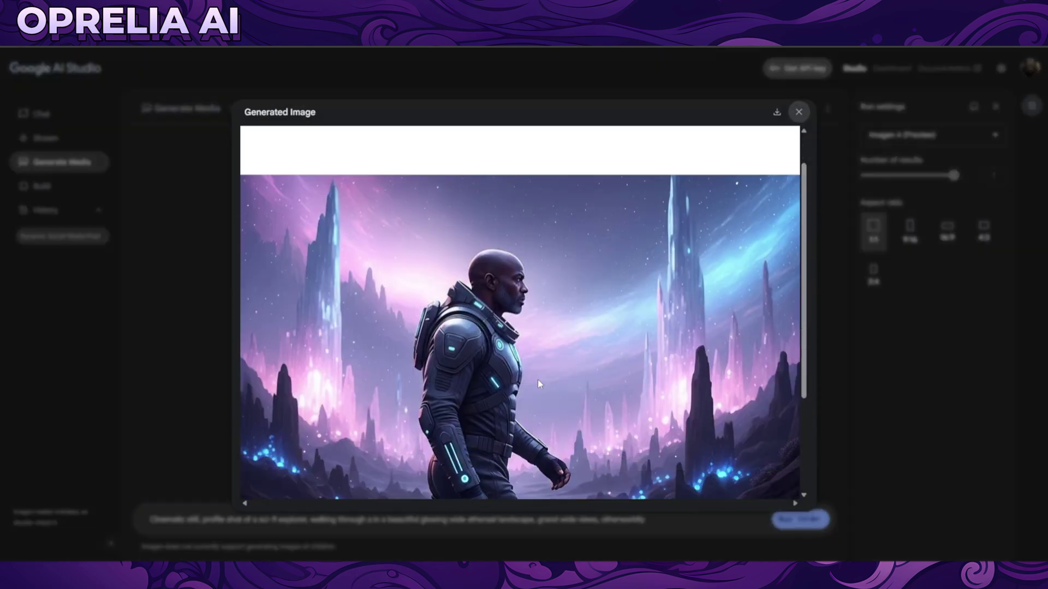
pyautogui.scroll(1, 536, 365)
pyautogui.scroll(-1, 499, 303)
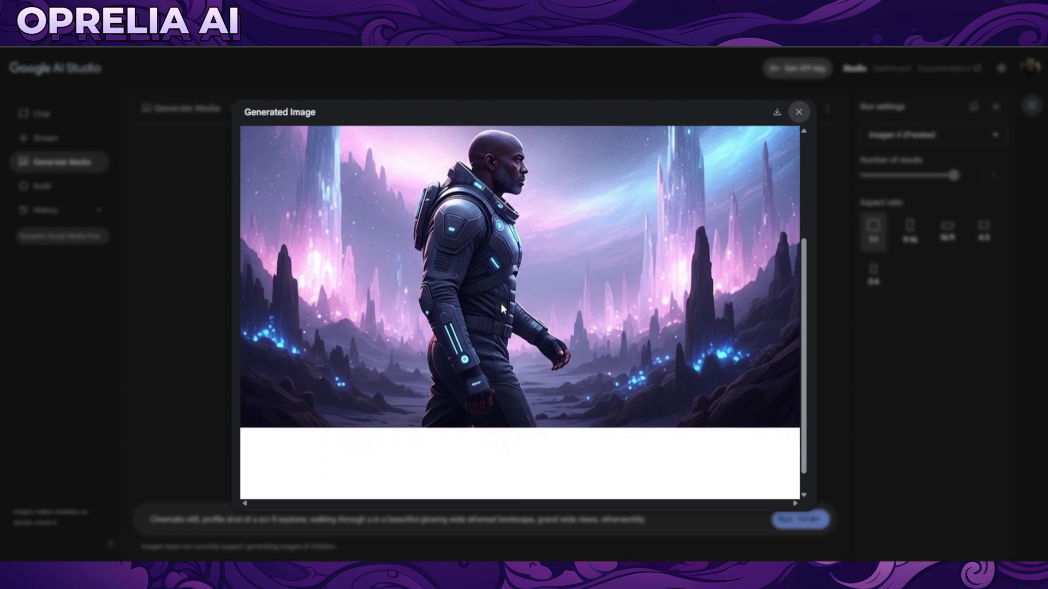
pyautogui.scroll(1, 532, 307)
pyautogui.scroll(2, 551, 327)
pyautogui.scroll(-2, 682, 273)
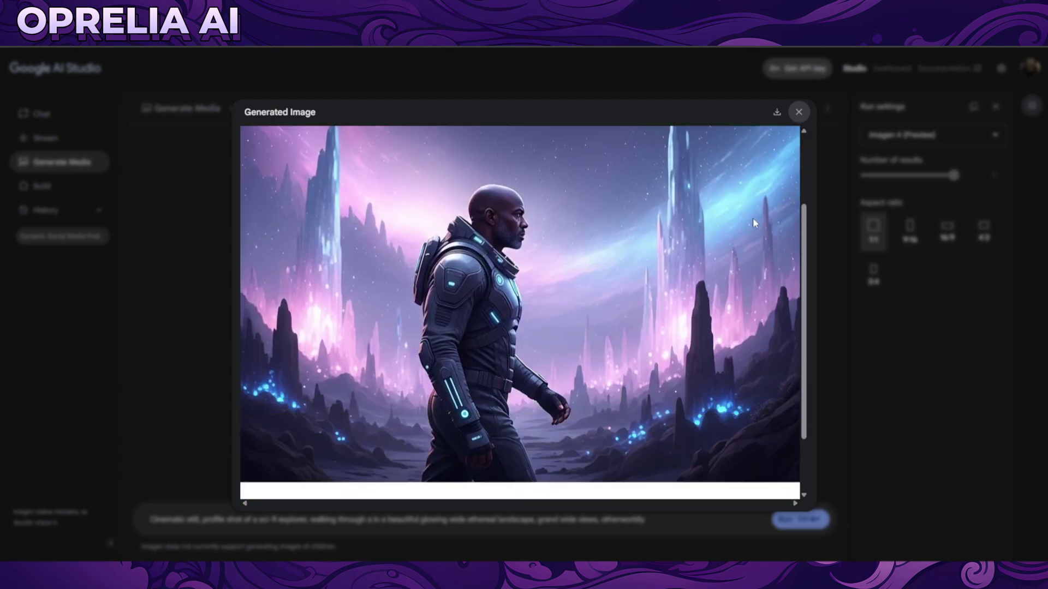
pyautogui.click(826, 306)
# - Regenerate the explorer at 16:9, view it full size, then load the Pepsi-can stadium prompt
pyautogui.click(948, 243)
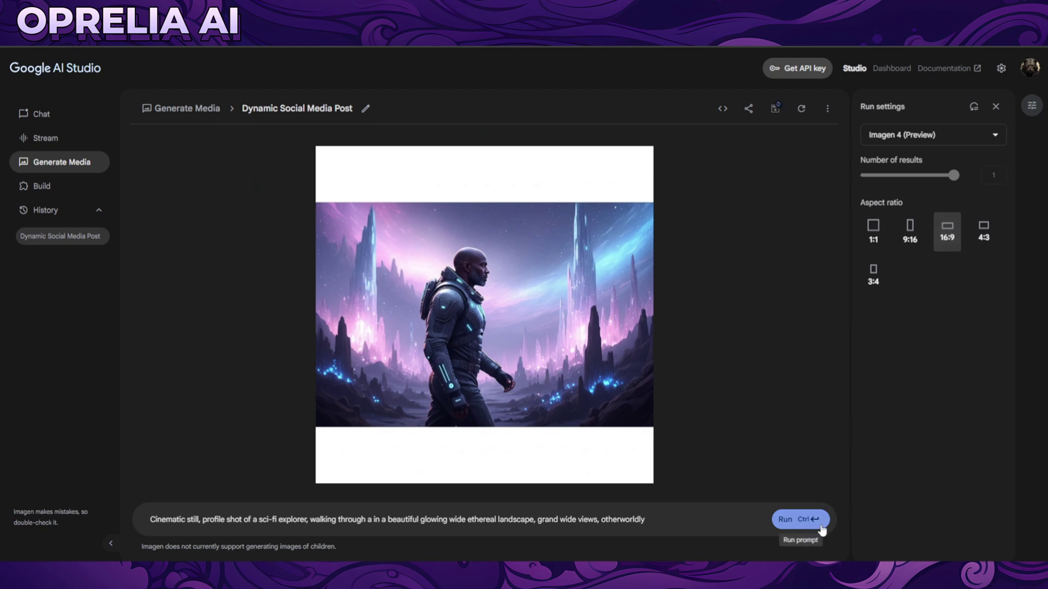
pyautogui.click(786, 519)
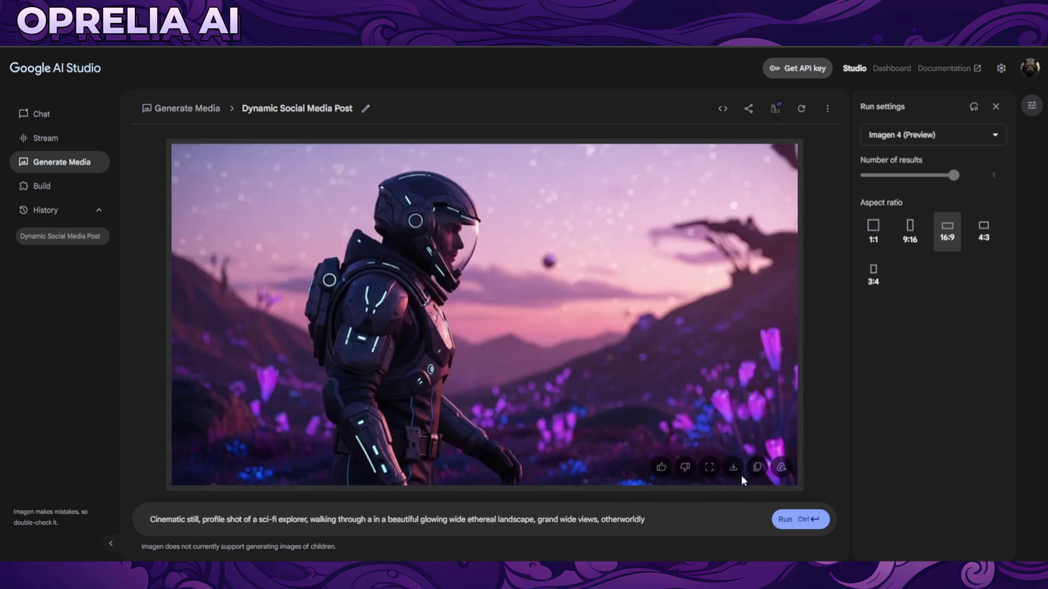
pyautogui.click(708, 467)
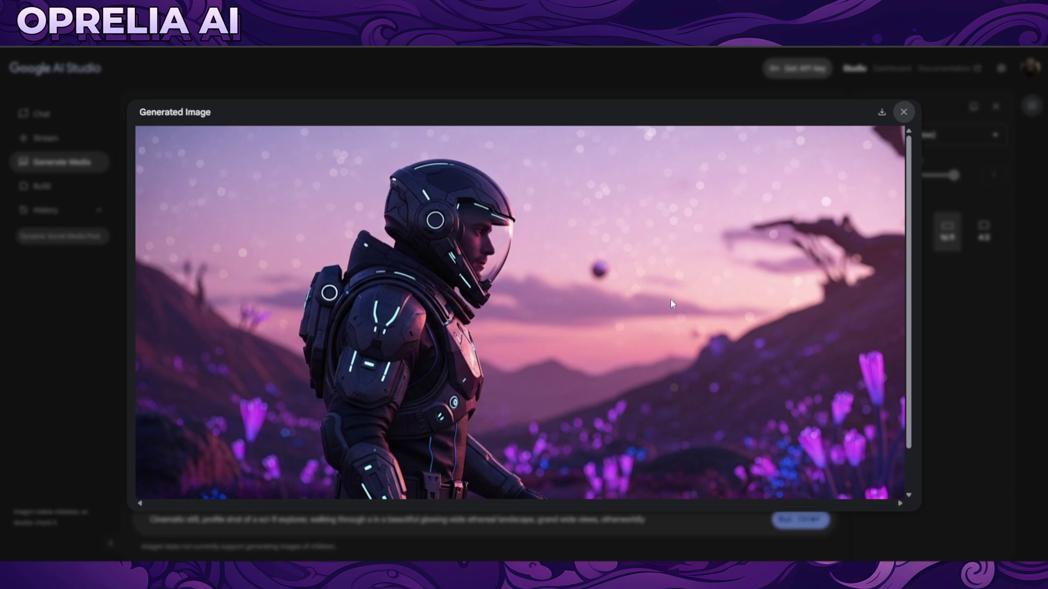
pyautogui.click(997, 374)
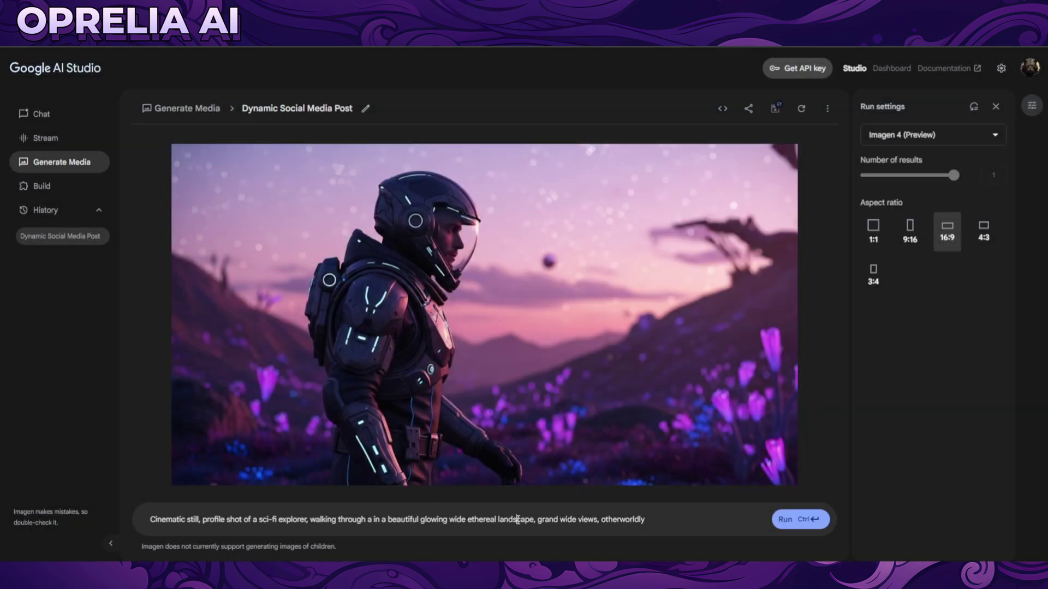
pyautogui.hotkey('ctrl', 'a')
pyautogui.hotkey('ctrl', 'v')
# - Generate the Pepsi-can stadium image, then regenerate it in 3:4 portrait
pyautogui.click(796, 521)
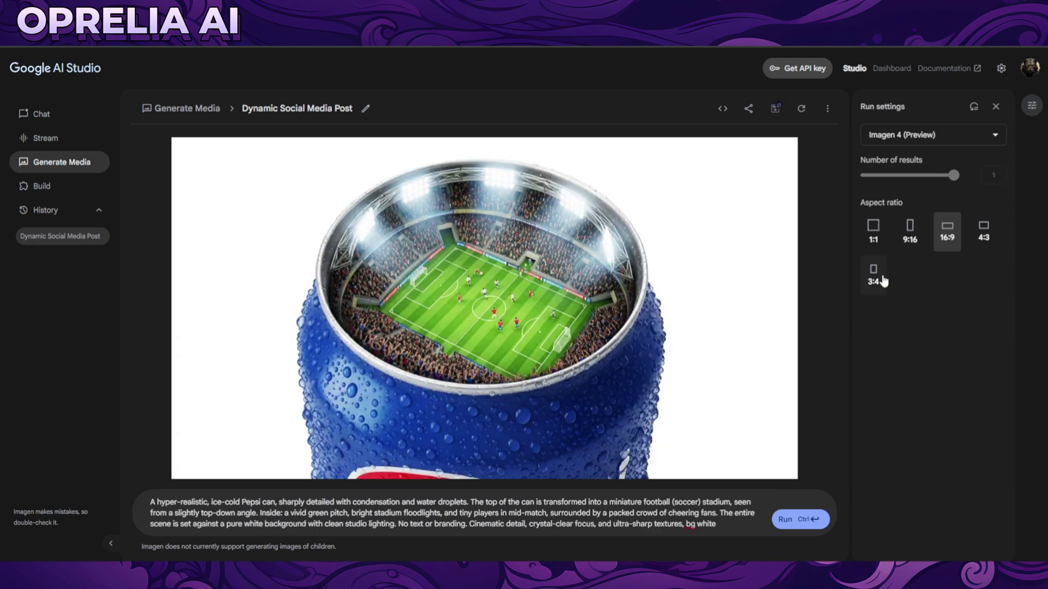
pyautogui.click(870, 292)
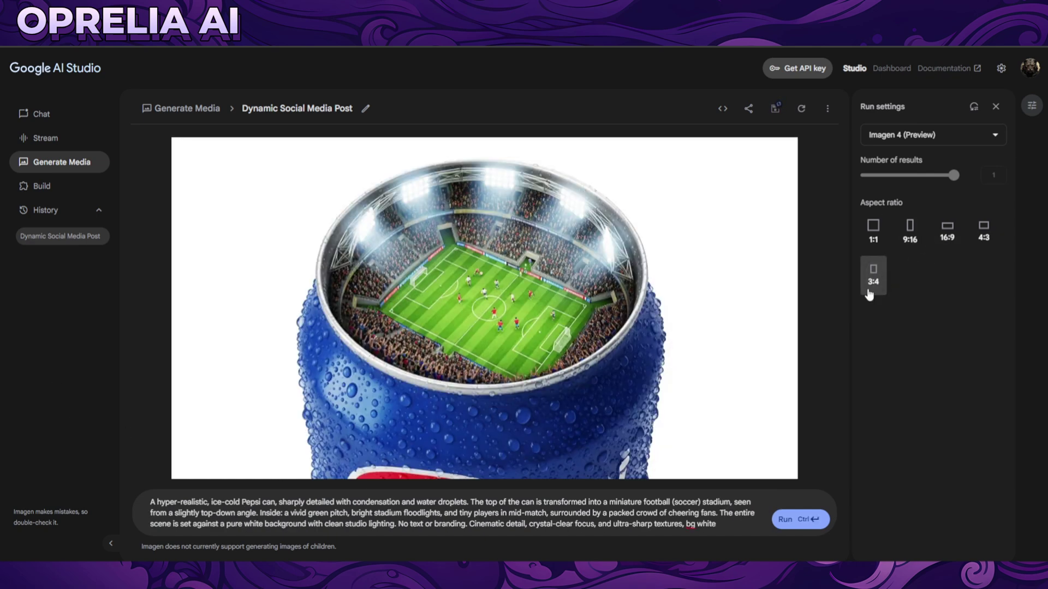
pyautogui.moveTo(705, 283)
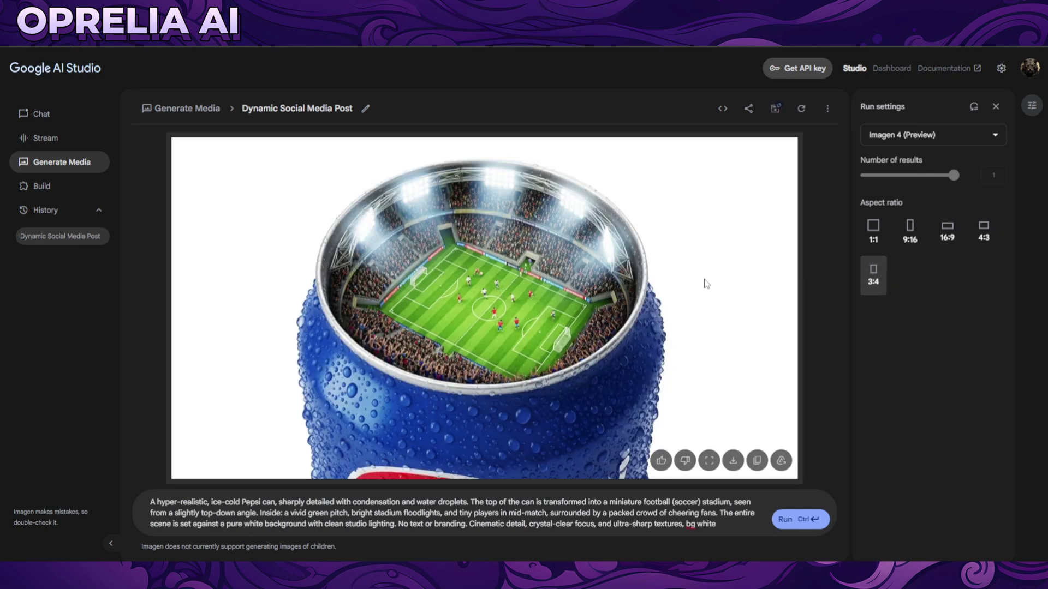
pyautogui.click(709, 460)
pyautogui.click(952, 392)
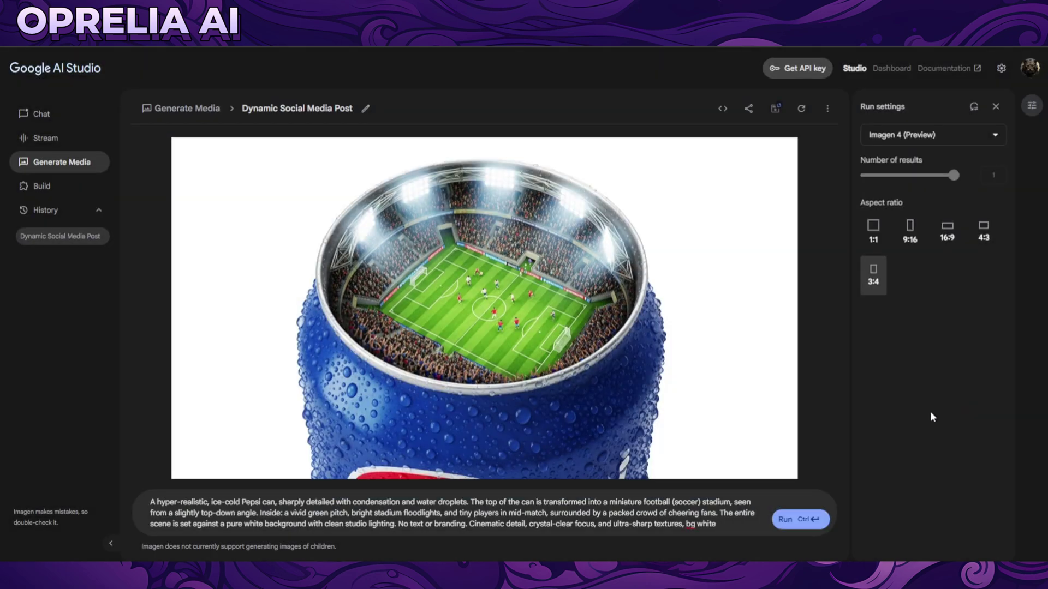
pyautogui.click(808, 523)
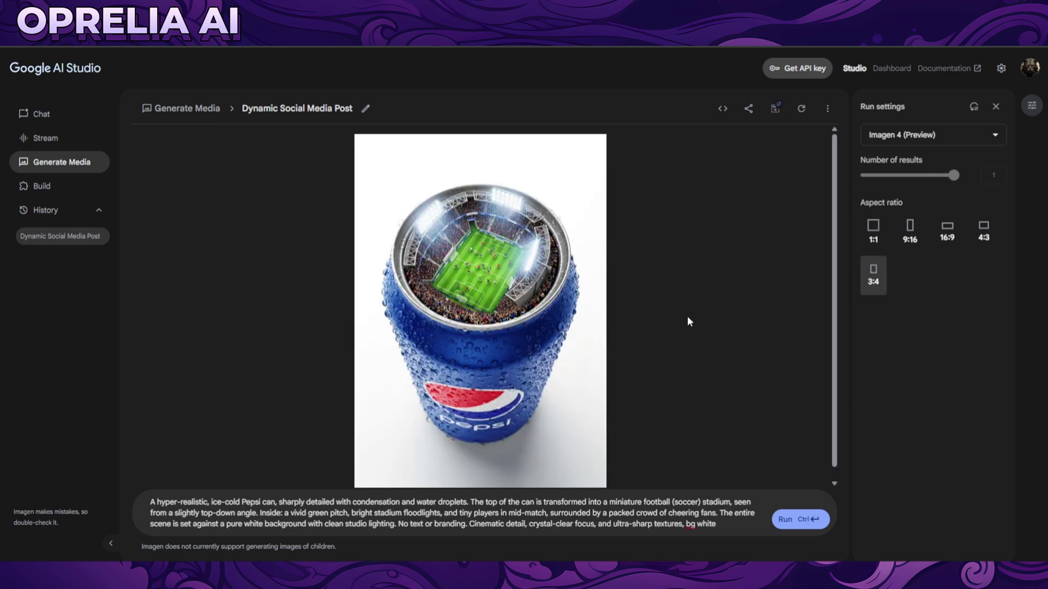
# - Give the 3:4 Pepsi-can image a thumbs-up and confirm the feedback
pyautogui.moveTo(454, 323)
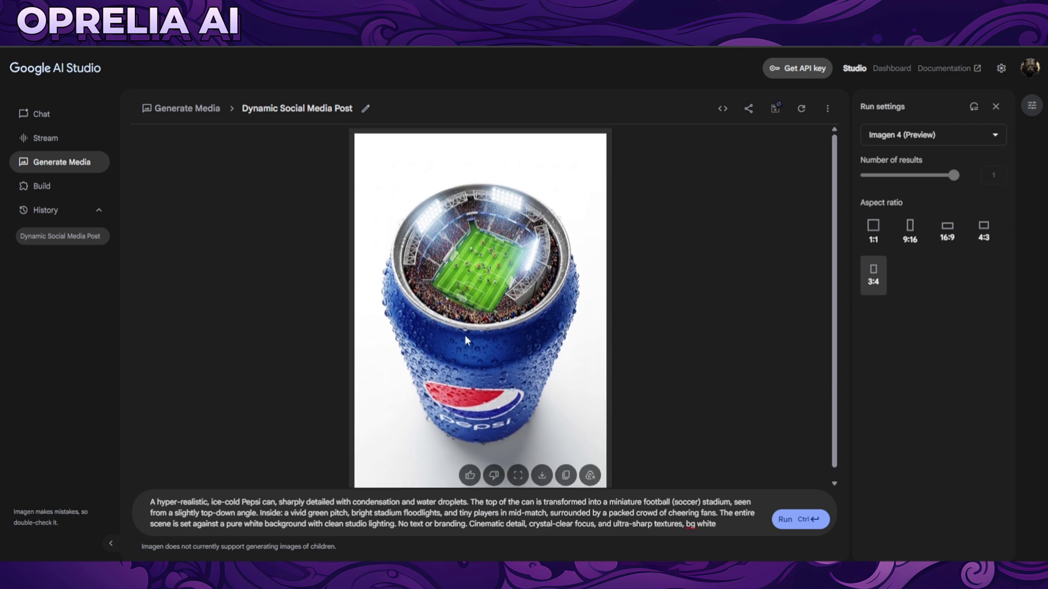
pyautogui.click(826, 107)
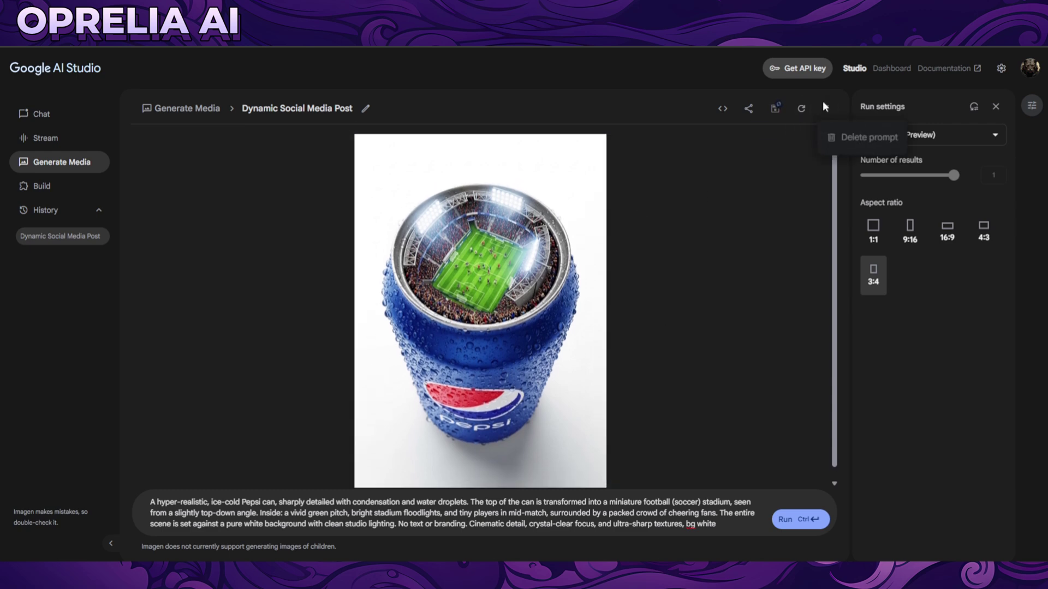
pyautogui.click(795, 123)
pyautogui.moveTo(400, 319)
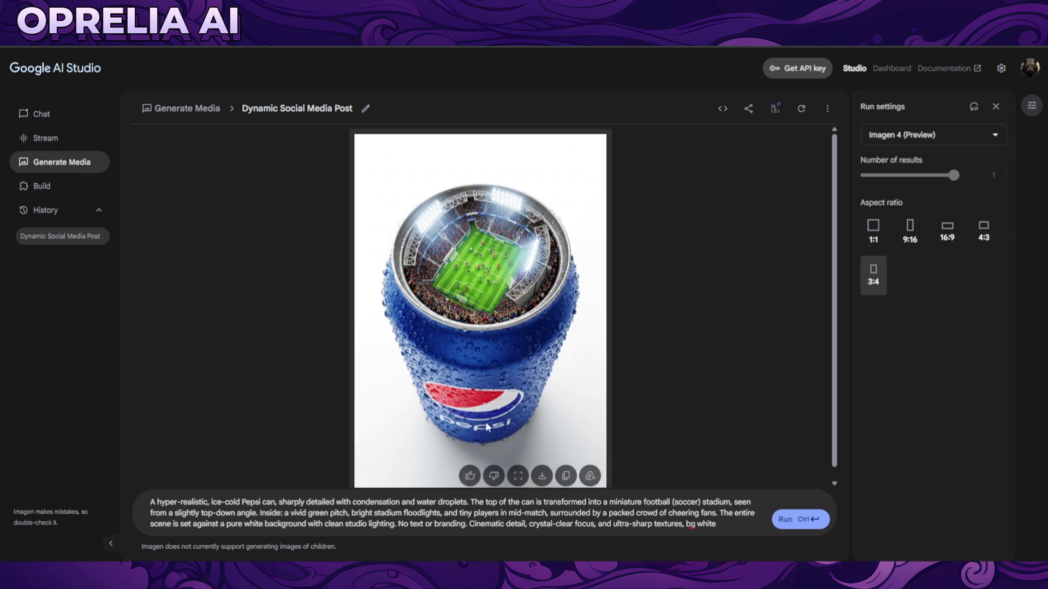
pyautogui.click(471, 476)
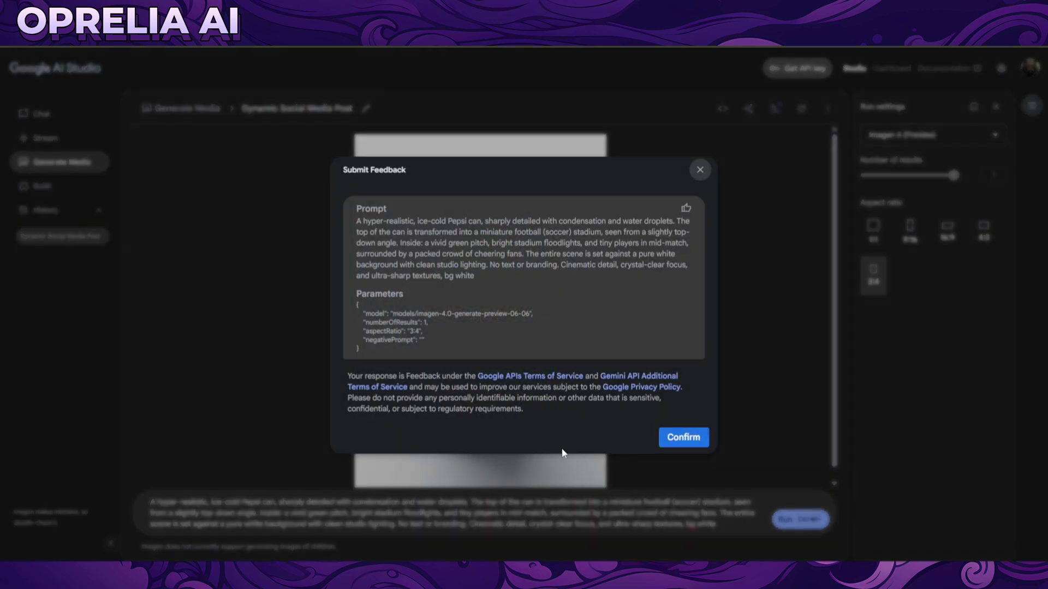
pyautogui.click(683, 439)
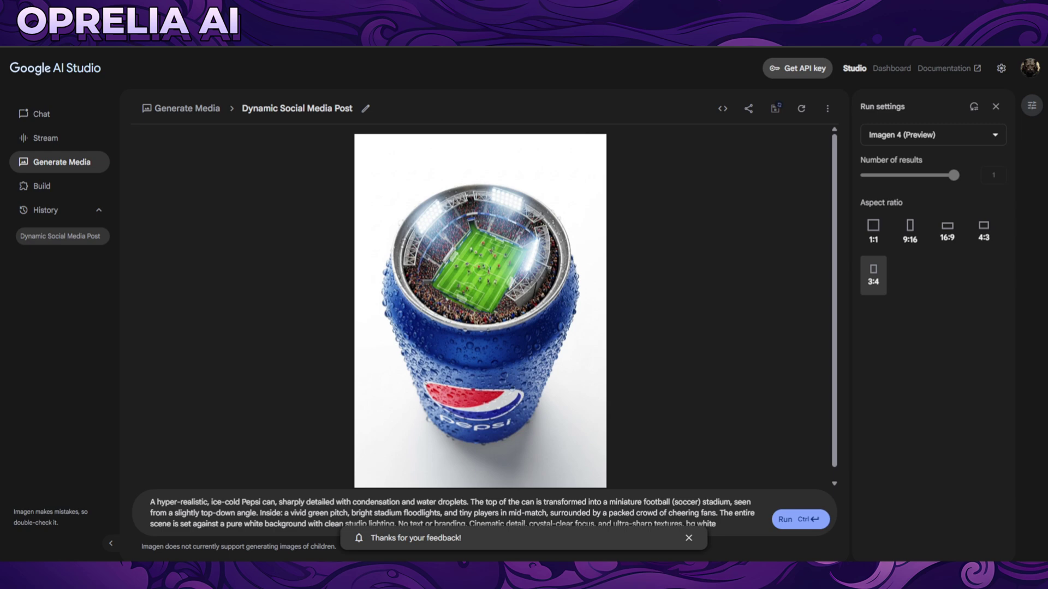
# - Run the sticker-covered face prompt, which gets safety-blocked, then paste the newsroom televisions prompt
pyautogui.hotkey('ctrl', 'a')
pyautogui.write("close-up of woman's face covered in Japanese children's stickers blowing a pink gum bubble with her mouth. gum bubble is also covered in Japanese stickers. glossy photo. cheeky style. fisheye effect")
pyautogui.hotkey('ctrl', 'Return')
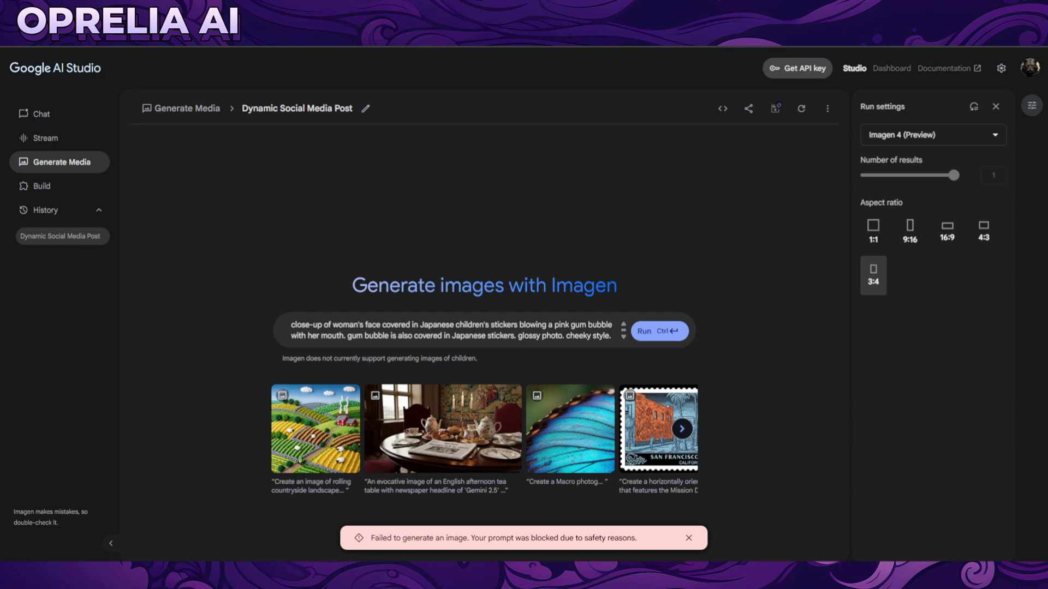
pyautogui.hotkey('ctrl', 'a')
pyautogui.write('A highly realistic cinematic photograph of a wall of old televisions in a dark newsroom. Each TV displays clear, real-life breaking news footage about the end of the world: live anchors with worried faces, urgent headlines and news tickers, split screens with maps of global disasters, scenes of city evacuations, and scrolling text in English. The televisions are stacked tightly together in a slightly messy, authentic arrangement, wires and reflections visible. In the very center, the largest television screen shows a close-up of a real human eye, illuminated naturally, the colors true to life. The reflection of news graphics can be seen in the surface of the eye. Lighting in the room is realistic and soft, with natural shadows, and the overall image has a gentle retro warmth typical of 1990s analog photography--subtle film grain, slight lens distortion, and true, slightly faded colors. The atmosphere is tense, urgent, and believable, as if captured by a professional documentary photographer during a world crisis.')
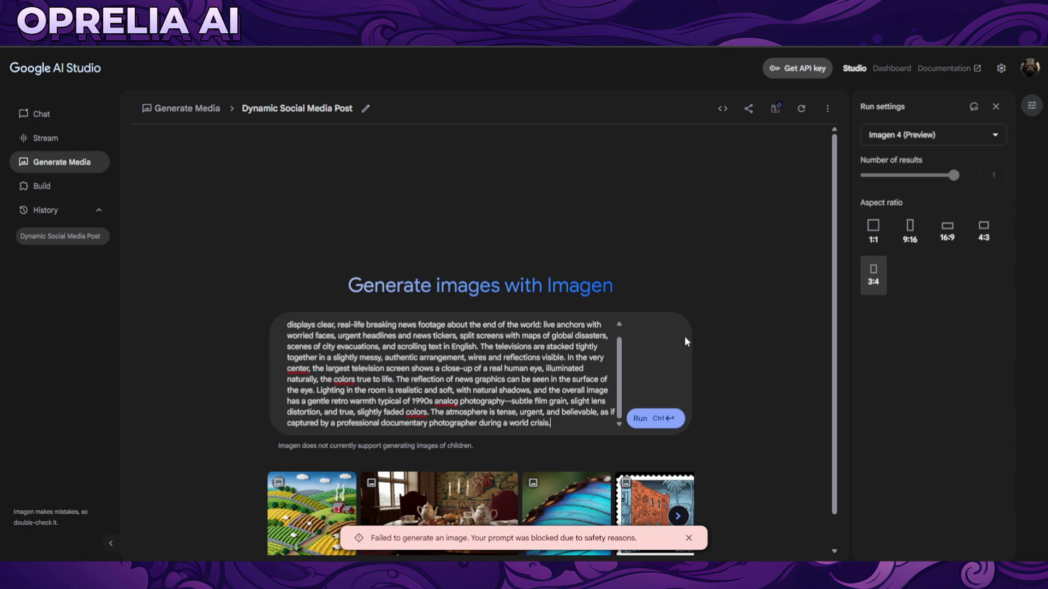
# - Generate the 3:4 image of old televisions with a giant eye and inspect it enlarged
pyautogui.click(659, 415)
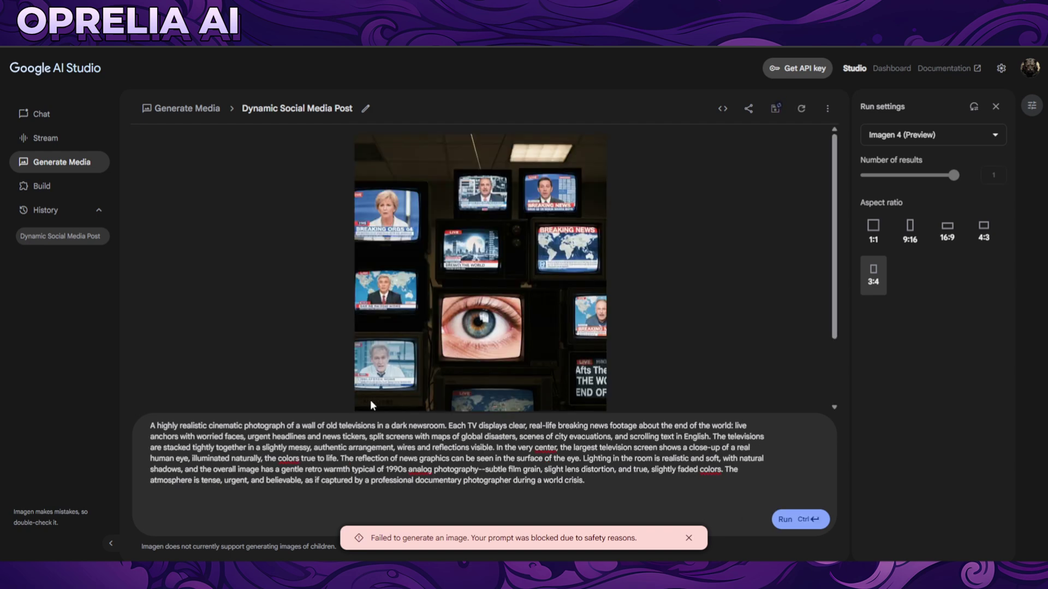
pyautogui.scroll(-1, 383, 335)
pyautogui.click(547, 340)
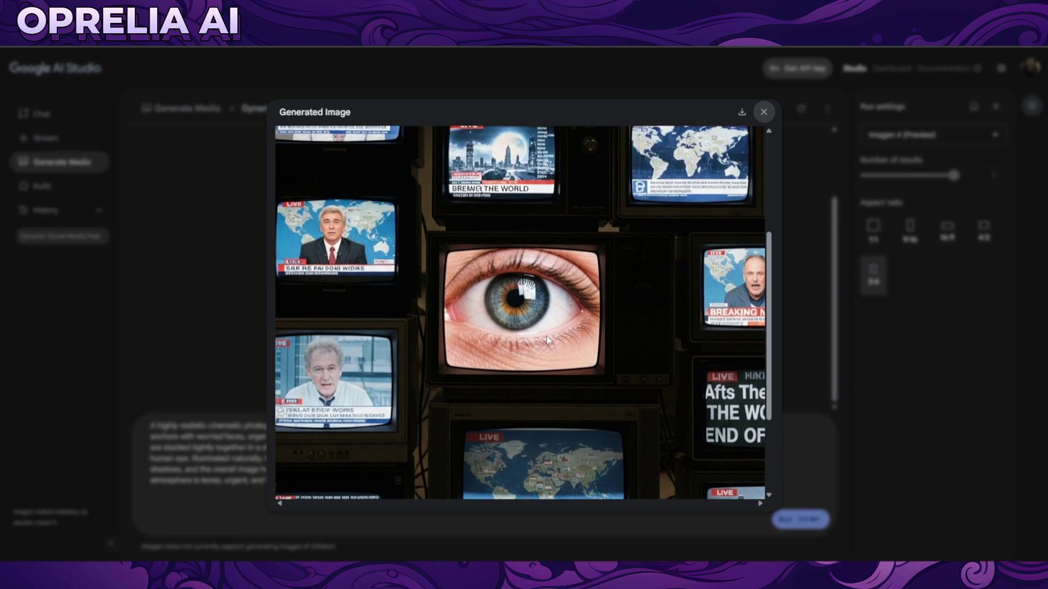
pyautogui.scroll(-3, 546, 336)
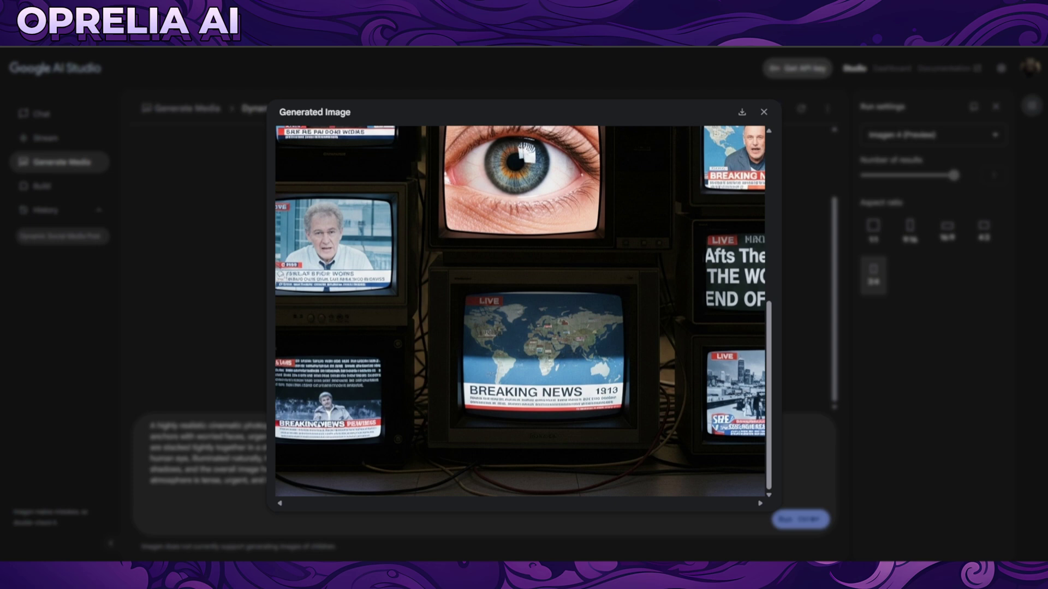
pyautogui.click(763, 112)
# - Replace the newsroom prompt with the first-person WWII battlefield prompt
pyautogui.click(254, 486)
pyautogui.hotkey('ctrl', 'a')
pyautogui.write('First-person perspective, in the foreground, a pair of hands hold a WWII rifle. In the background, the backs of several soldiers are charging forward, wearing WWII German uniforms and holding WWII rifles. These soldiers are in a resolute posture. In the background, the wide land war scene looks tattered against the background of artillery fire, showing a sharp contrast between the war scene and the natural environment. The whole image conveys the intensity and severity of the battle through meticulous light and shadow effects and clear details.')
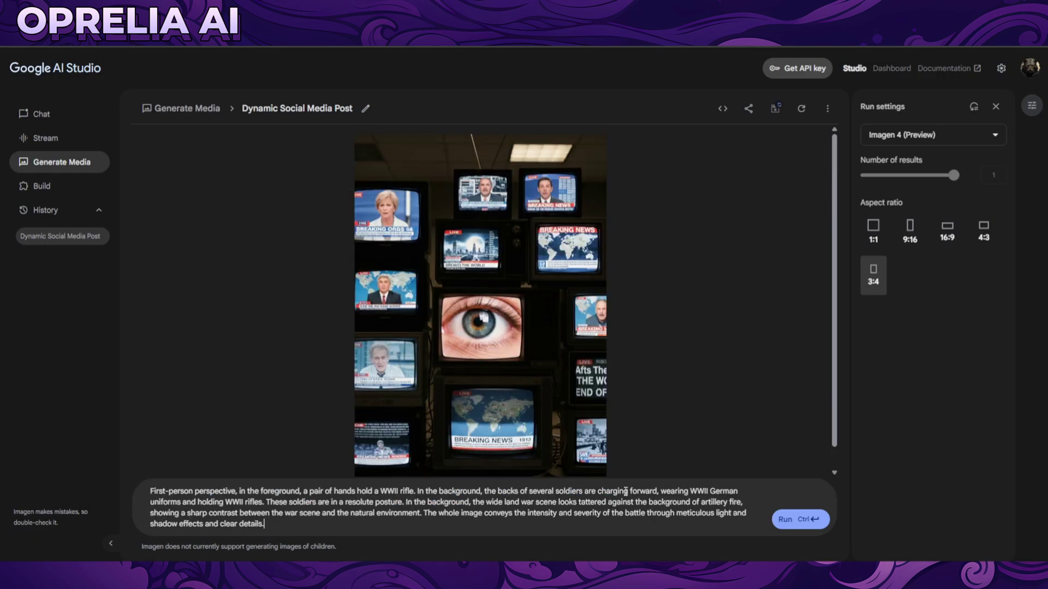
# - Generate the WWII image of soldiers charging and inspect it enlarged
pyautogui.click(784, 518)
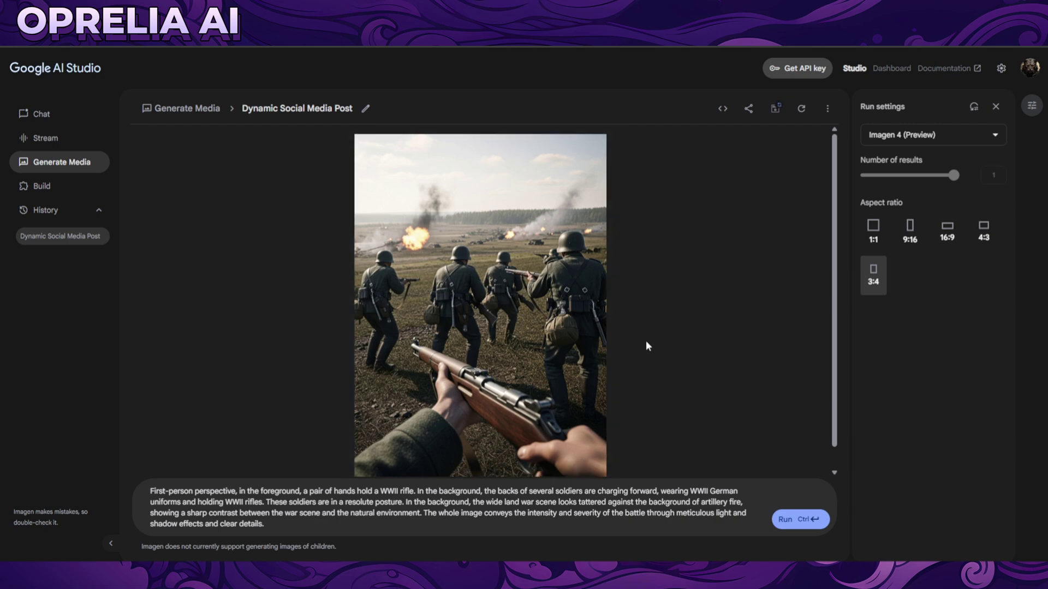
pyautogui.scroll(-1, 600, 342)
pyautogui.moveTo(556, 344)
pyautogui.click(518, 454)
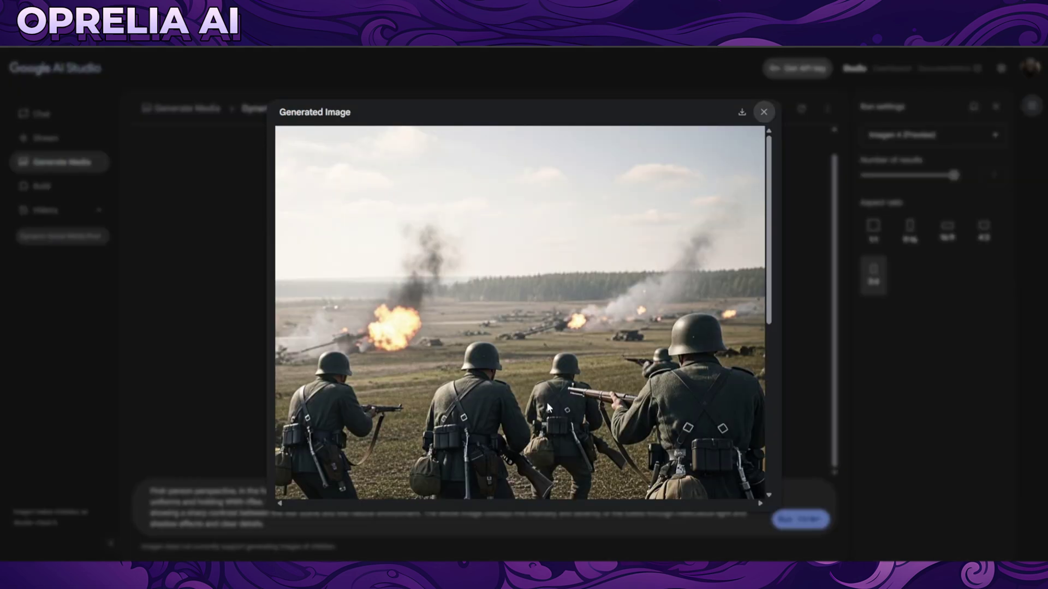
pyautogui.scroll(-6, 705, 355)
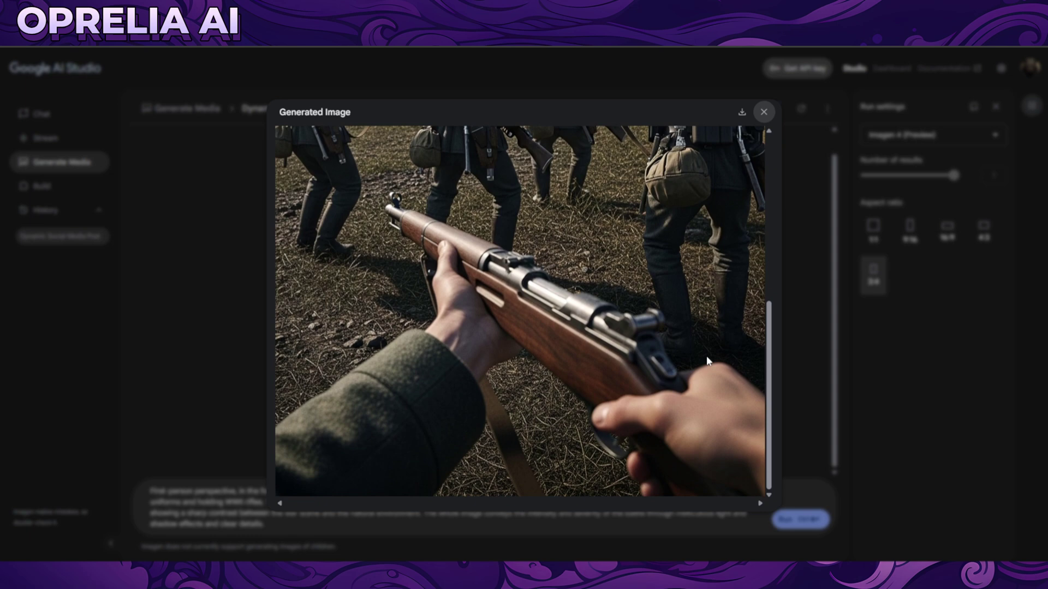
pyautogui.scroll(5, 706, 355)
pyautogui.scroll(-2, 706, 356)
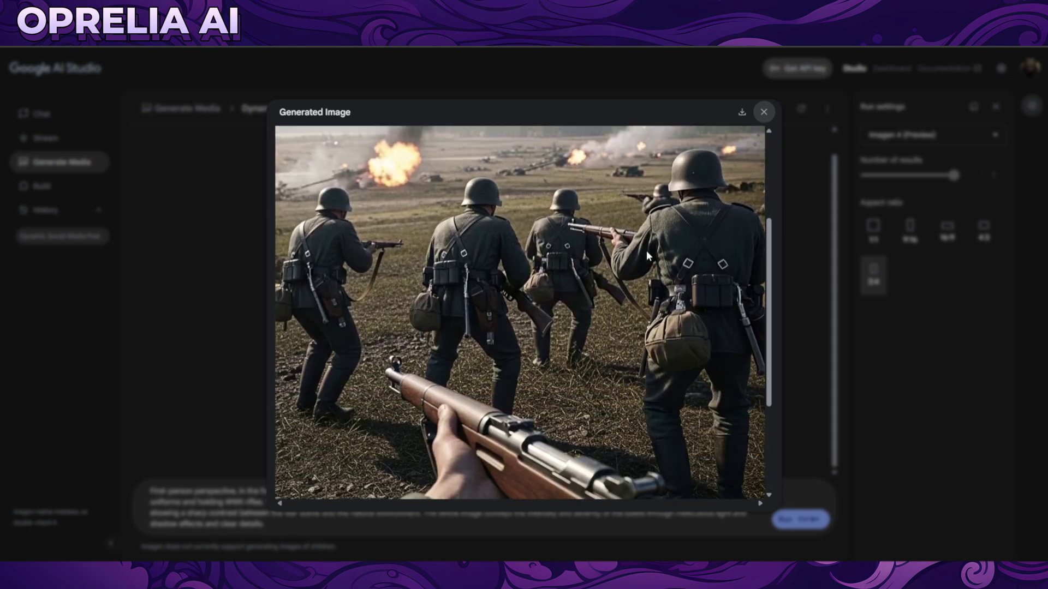
pyautogui.scroll(3, 508, 251)
pyautogui.scroll(-2, 513, 237)
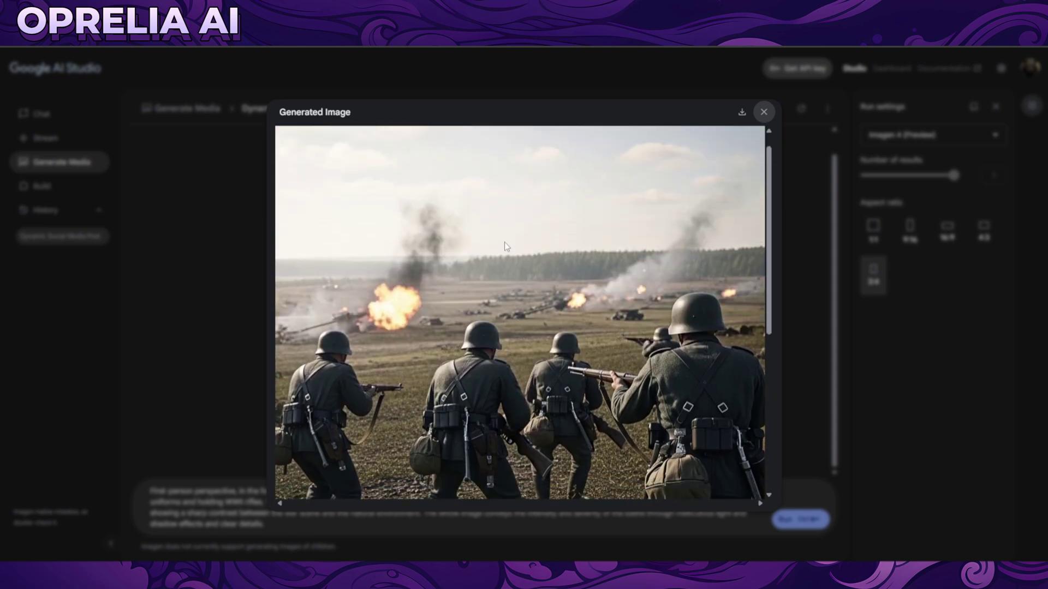
pyautogui.click(764, 113)
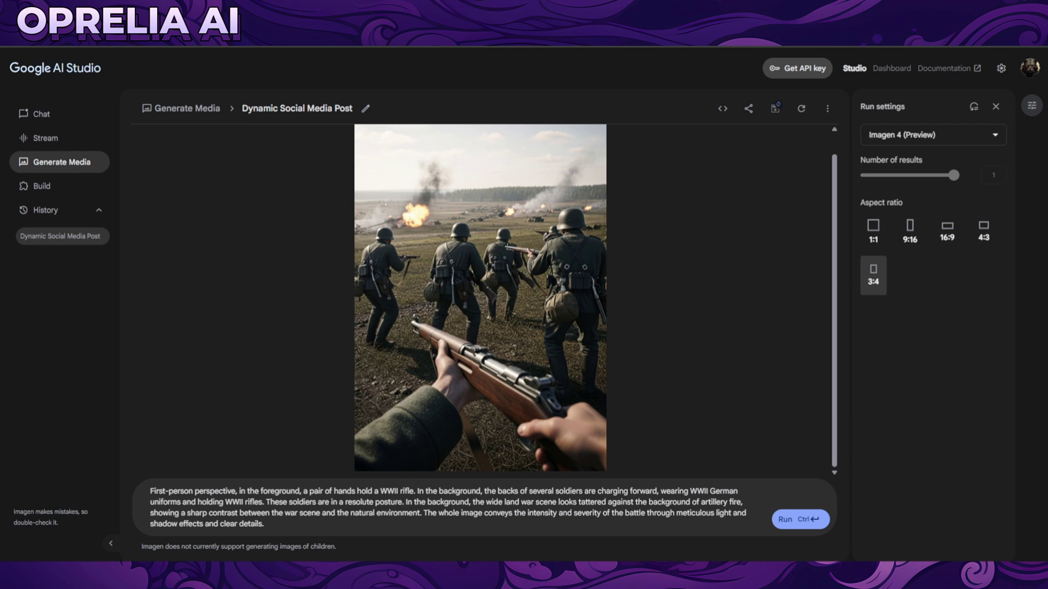
# - Replace the WWII prompt with the surreal Crocs beach prompt and generate it
pyautogui.hotkey('ctrl', 'a')
pyautogui.write('A surreal, dynamic shot of a young woman from below, set against the waves of the sea. She is wearing a T-shirt, shorts, and large yellow Crocs shoes, which are positioned dramatically close to the camera, dominating the foreground with their textured details. The woman is running away from the sea, with transparent waves crashing over her and pulling her back, creating a cinematic and fantastical atmosphere. The focus is on the concept, scale, and surreal perspective. The lighting is daytime, summer, sun. Low-angle view and vacation. Canon R5 + 35mm f/1.4')
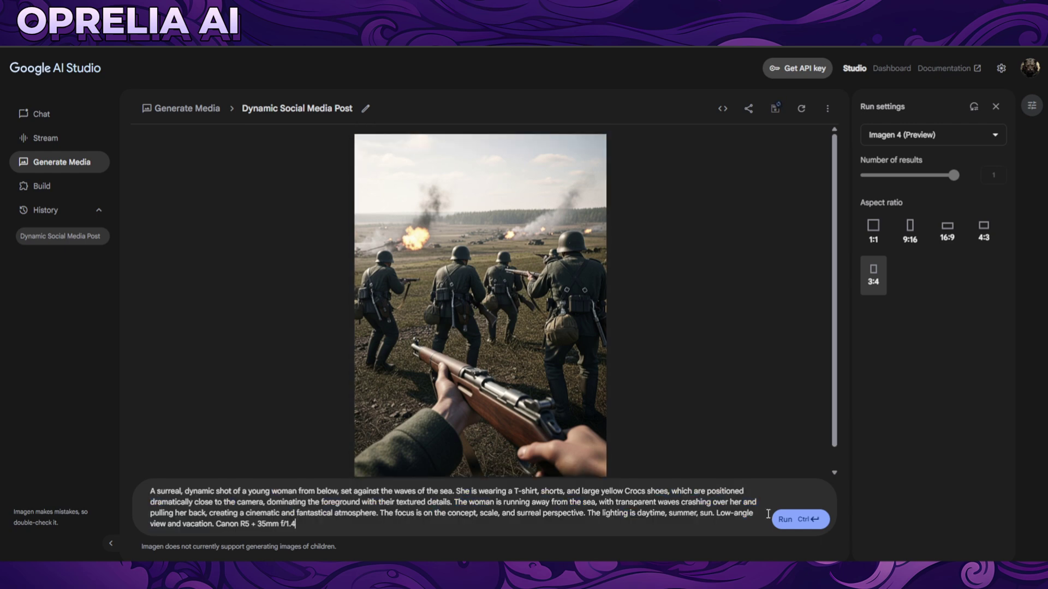
pyautogui.click(775, 519)
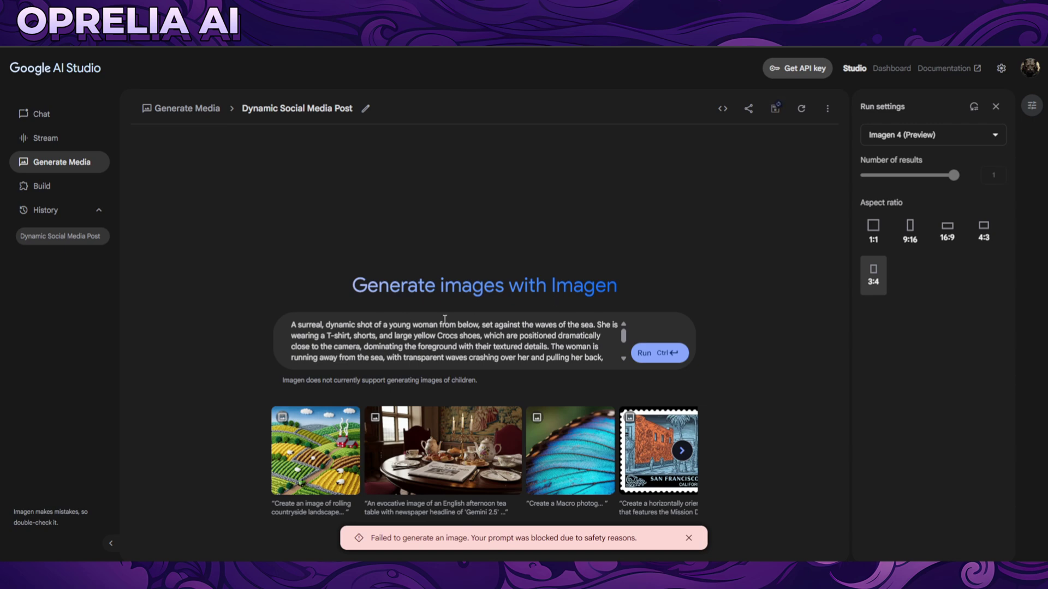
# - Remove the word 'young' from the Crocs prompt and rerun, then load the outstretched-hand prompt
pyautogui.doubleClick(400, 325)
pyautogui.press('BackSpace')
pyautogui.click(661, 377)
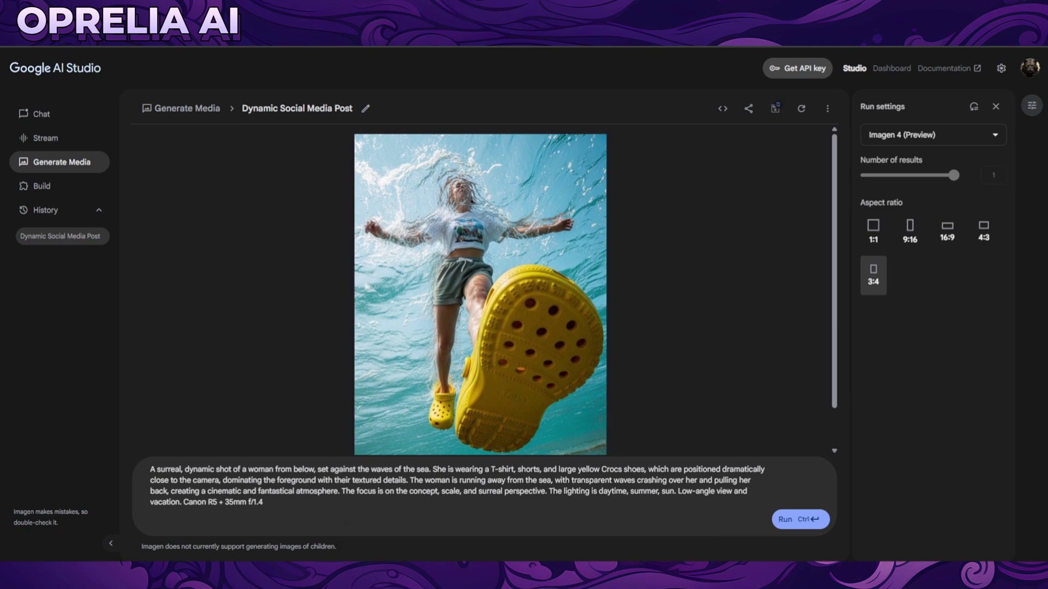
pyautogui.hotkey('ctrl', 'a')
pyautogui.write('An iPhone photo of an outstretched hand. On the screen is a white background with a black and grey shadow that looks like something coming from another dimension. The fingertips are pointing towards the viewer in front of it.')
# - Generate the outstretched-hand phone image, then regenerate it at 1:1
pyautogui.click(800, 520)
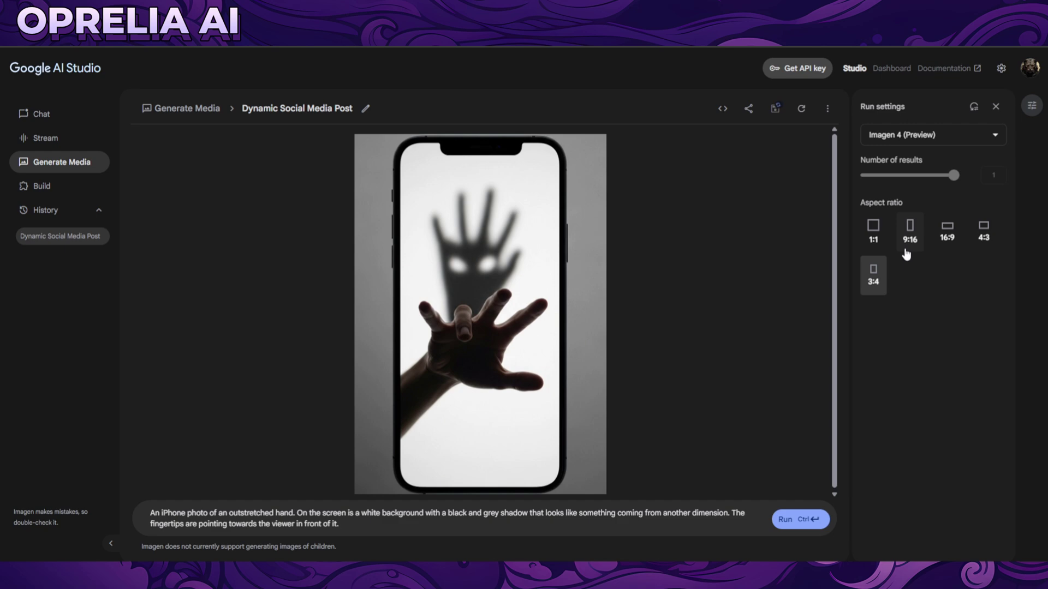
pyautogui.click(873, 232)
pyautogui.click(810, 520)
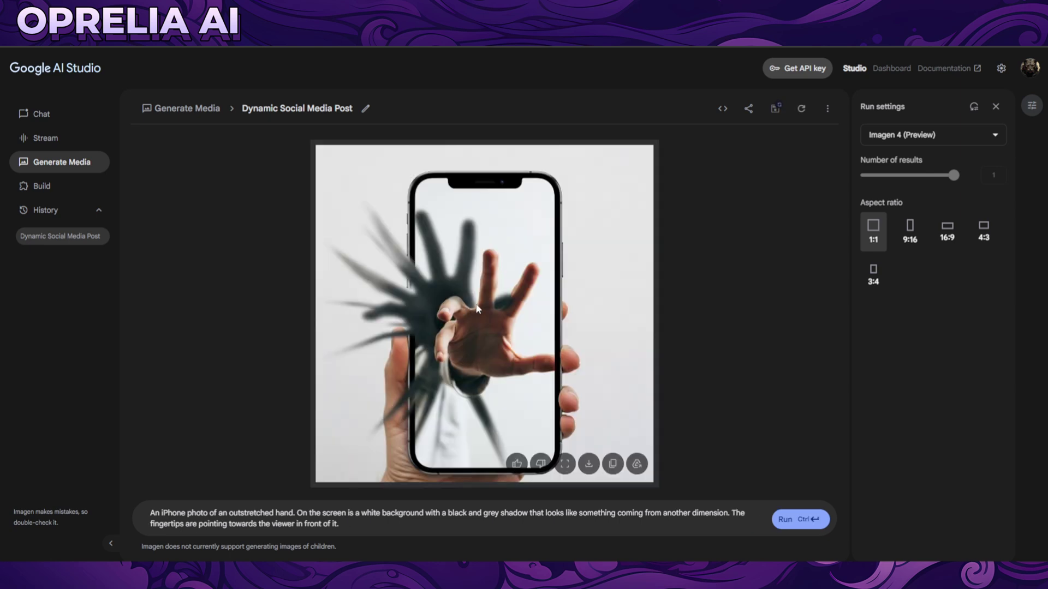
# - Regenerate the square hand image with Imagen 4 Ultra, then load the moped-and-bear prompt
pyautogui.click(925, 135)
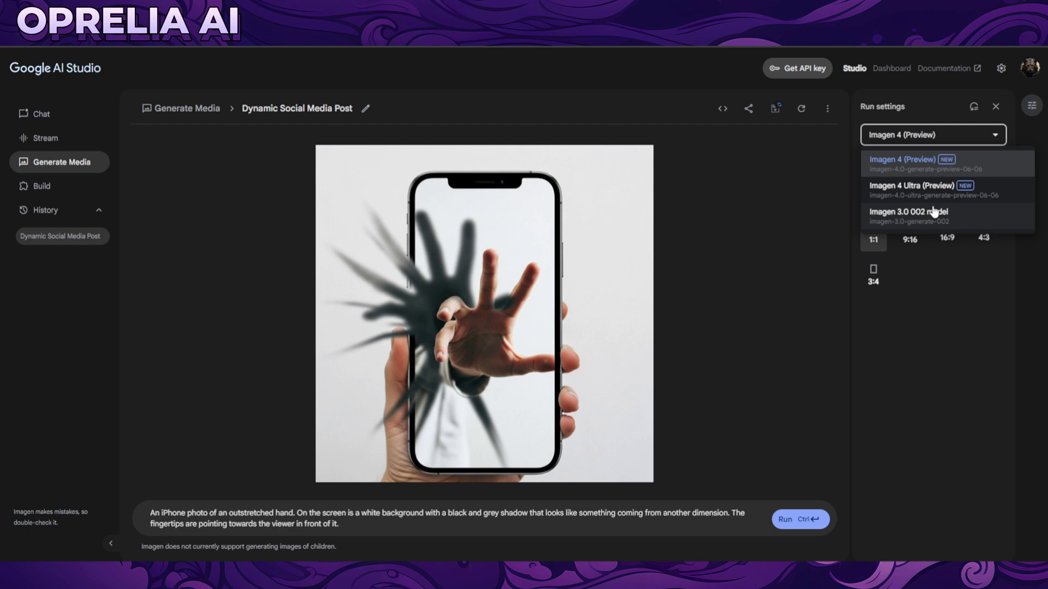
pyautogui.click(947, 187)
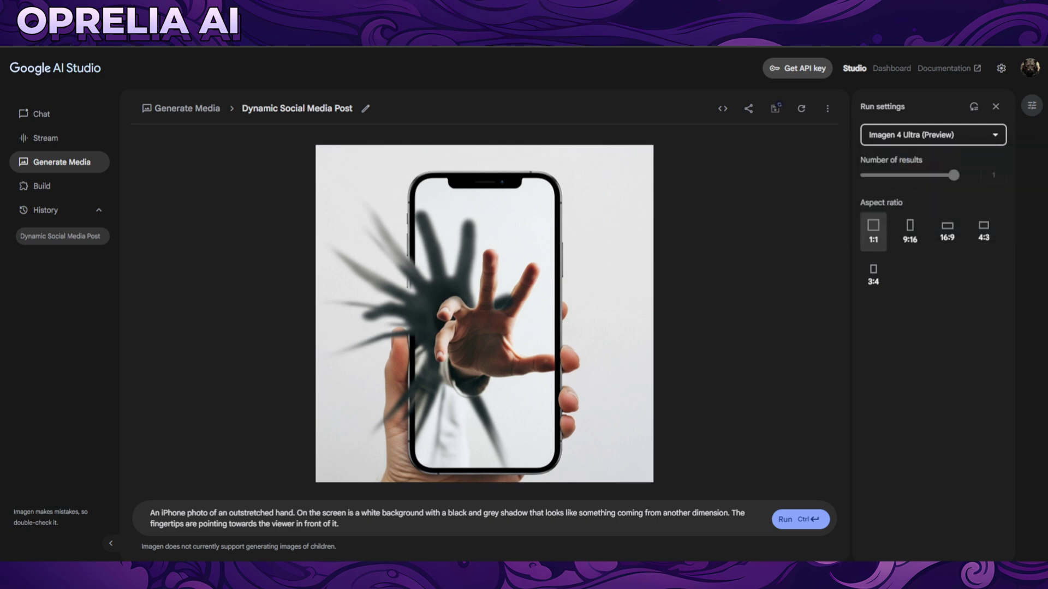
pyautogui.click(810, 517)
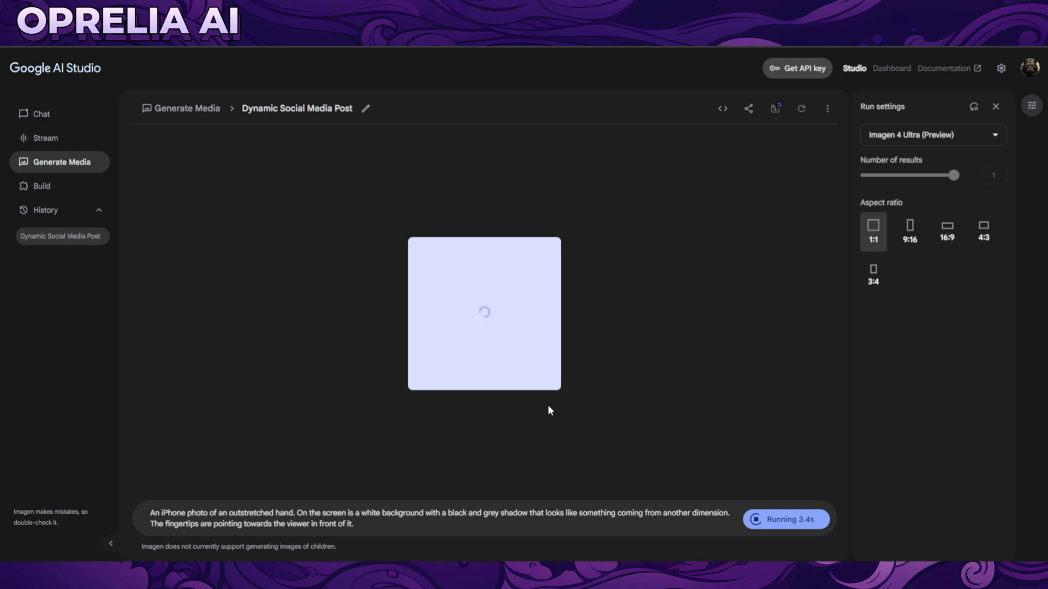
pyautogui.tripleClick(397, 524)
pyautogui.write('Lionel Messi riding a small vintage moped through a dense forest, wearing a pink Inter Miami CF football shirt, looking over his shoulder with a panicked expression as he escapes from a massive, roaring bear chasing him. The bear is mid-sprint, claws out, mouth open. . Dust and leaves fly up from the forest floor. The lighting is dramatic and cinematic, with golden sunlight piercing through trees and a sense of intense motion. Photorealistic, dynamic composition, high detail, 8k')
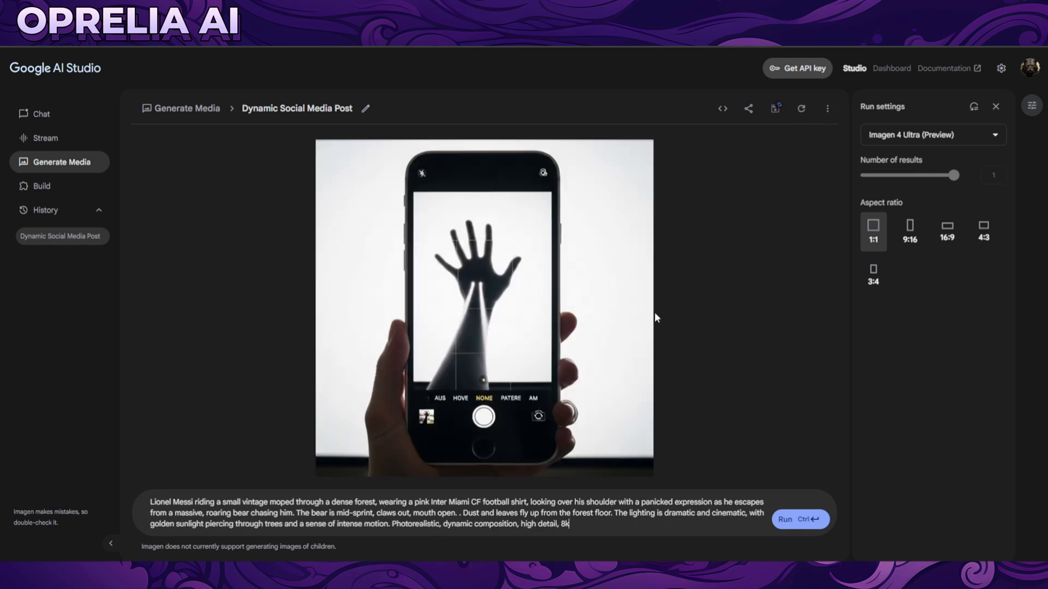
# - View the Imagen 4 Ultra hand image at full size
pyautogui.click(565, 459)
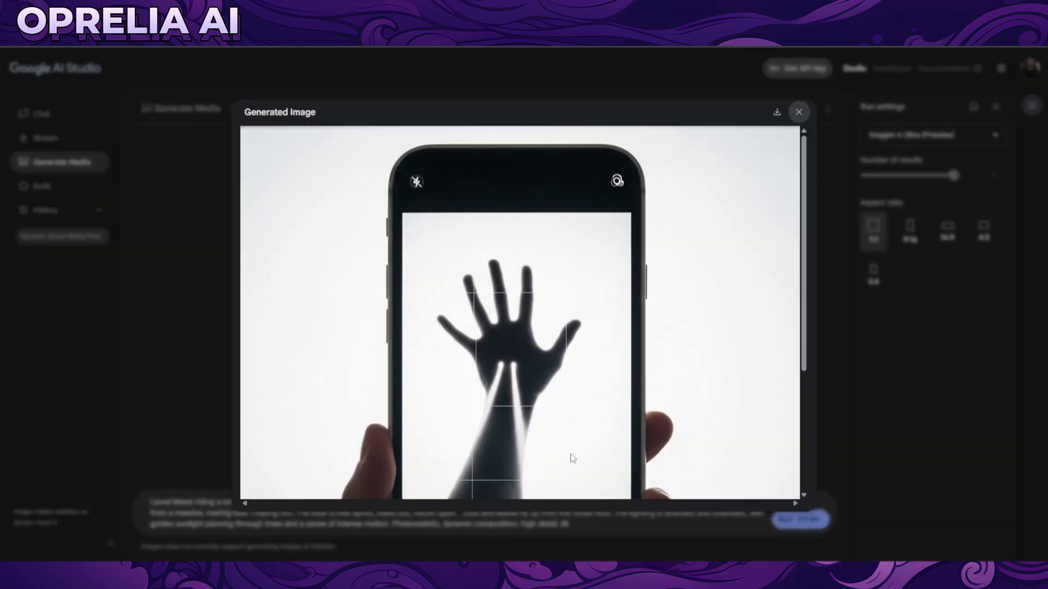
pyautogui.scroll(-5, 699, 335)
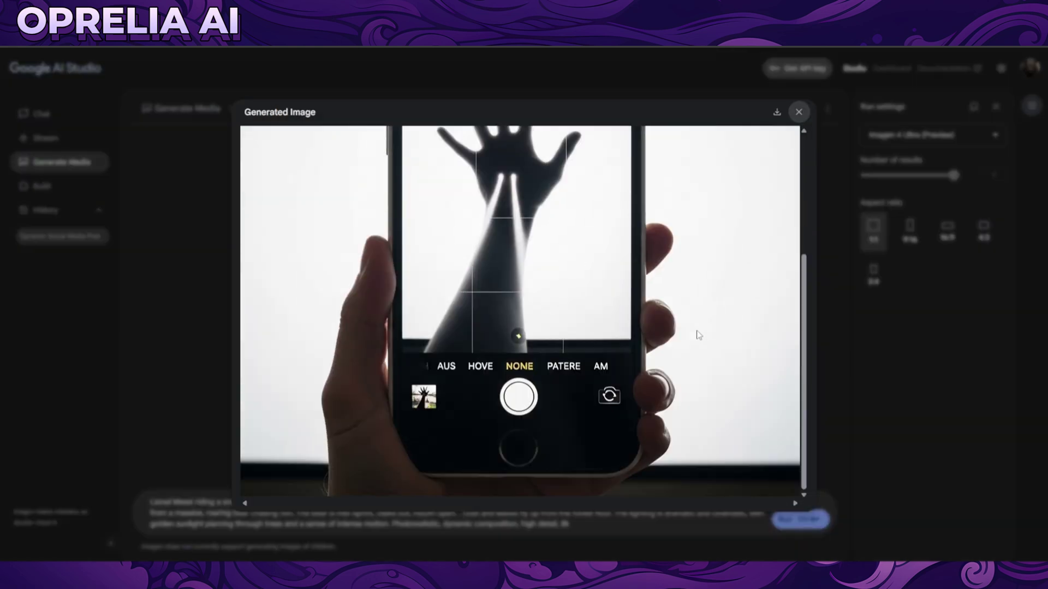
pyautogui.click(798, 112)
# - Attempt the moped-and-bear image at 9:16 with Imagen 4 Ultra, then load the pickleball prompt
pyautogui.click(816, 517)
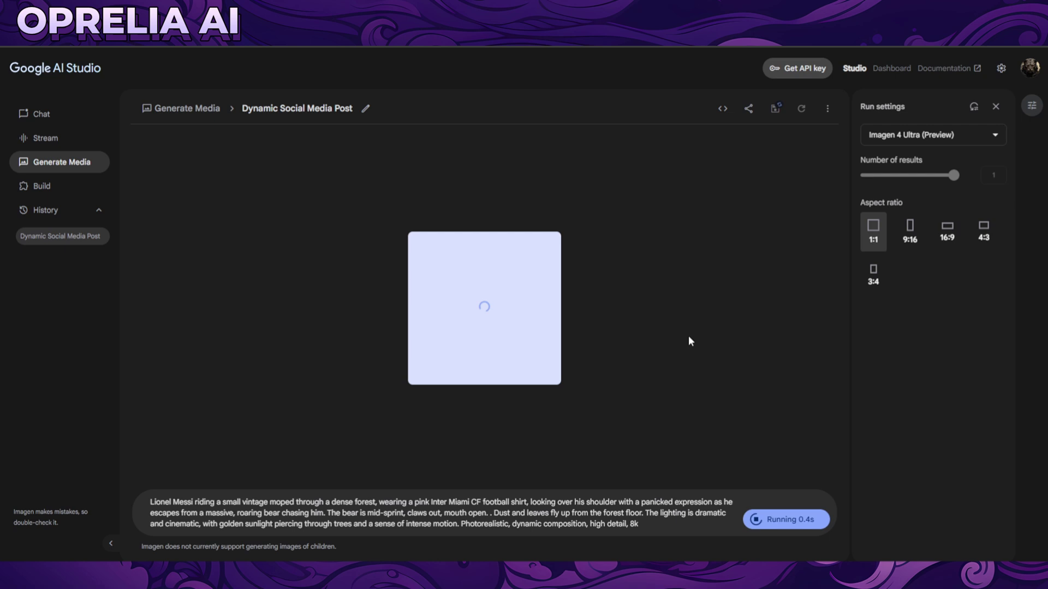
pyautogui.click(786, 520)
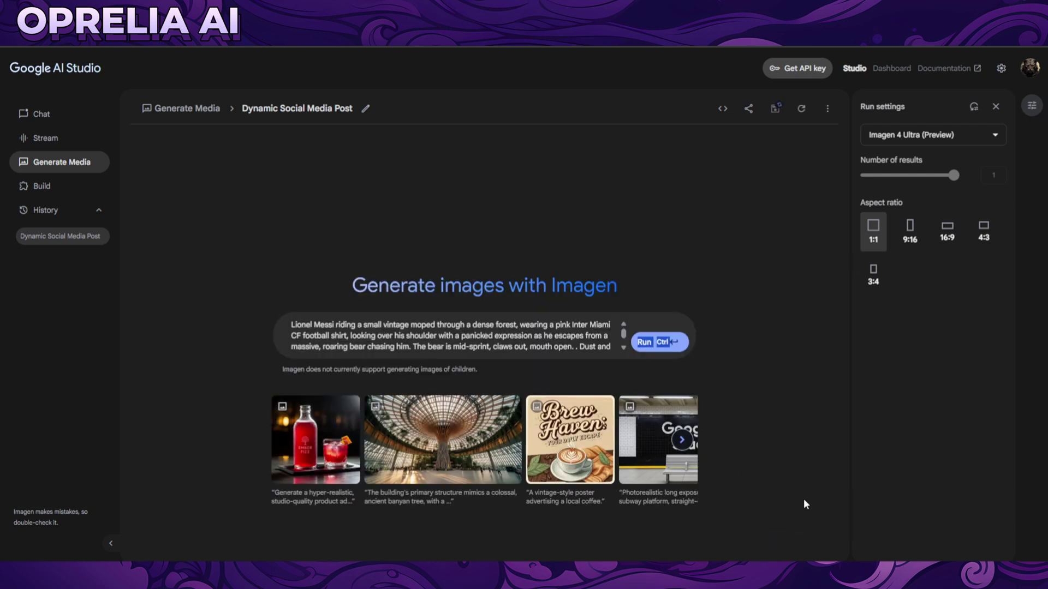
pyautogui.click(909, 232)
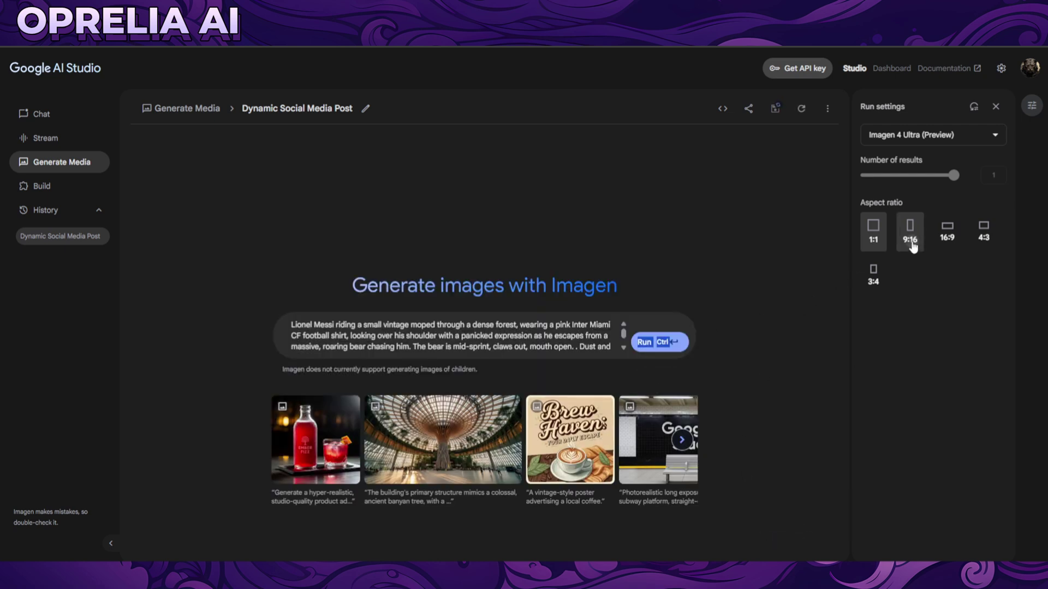
pyautogui.click(647, 342)
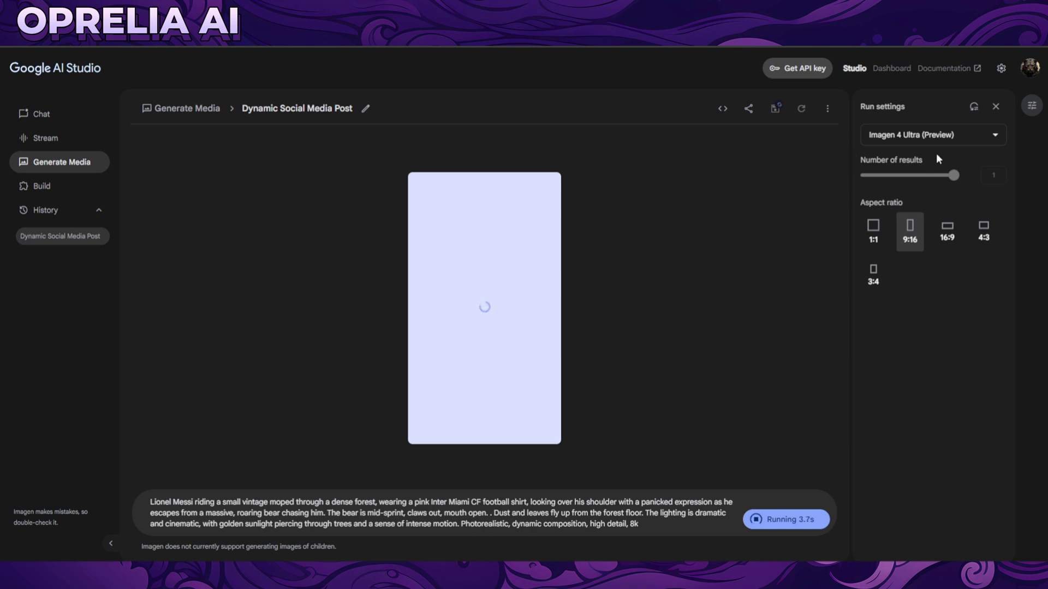
pyautogui.click(947, 142)
pyautogui.click(948, 143)
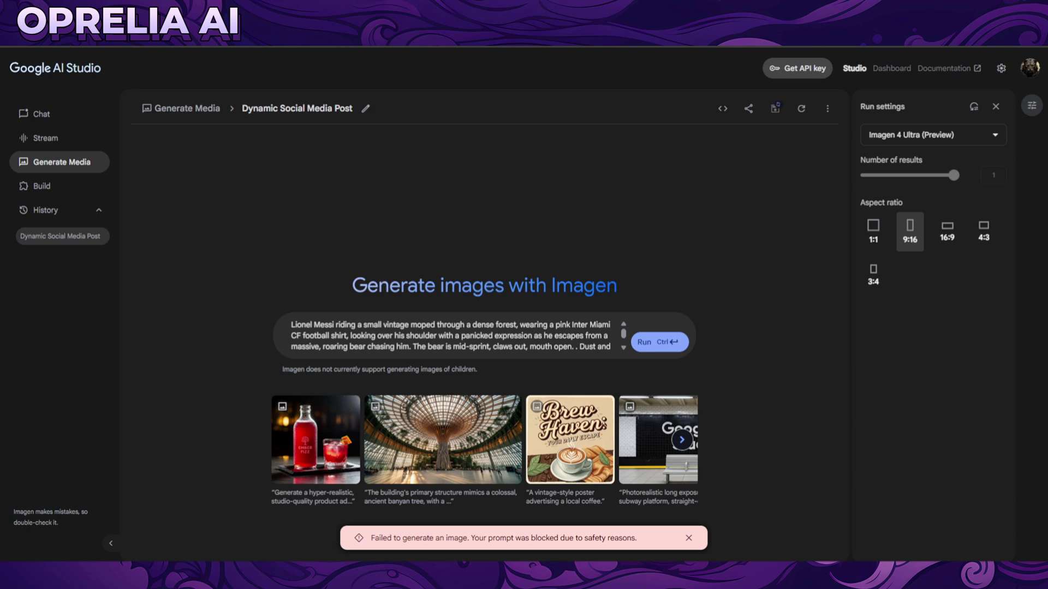
pyautogui.hotkey('ctrl', 'a')
pyautogui.write('minimalist vector illustration style, bold shapes, flat muted color palette, full body artwork of a fair skin curly haired Caribbean Indian man playing pickle ball, red background, playful mood')
# - Generate the 9:16 minimalist vector illustration of a man playing pickleball on red
pyautogui.click(659, 342)
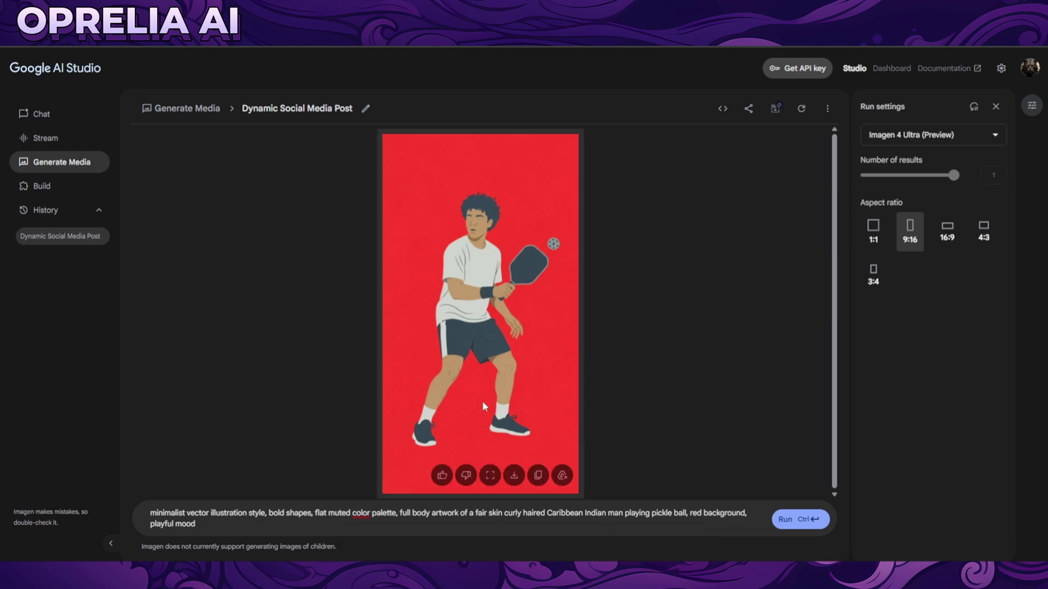
# - Replace the prompt with the Pixar-style FIMTOSOFT GRAND AQUARIUM poster prompt and generate it
pyautogui.hotkey('ctrl', 'a')
pyautogui.hotkey('ctrl', 'v')
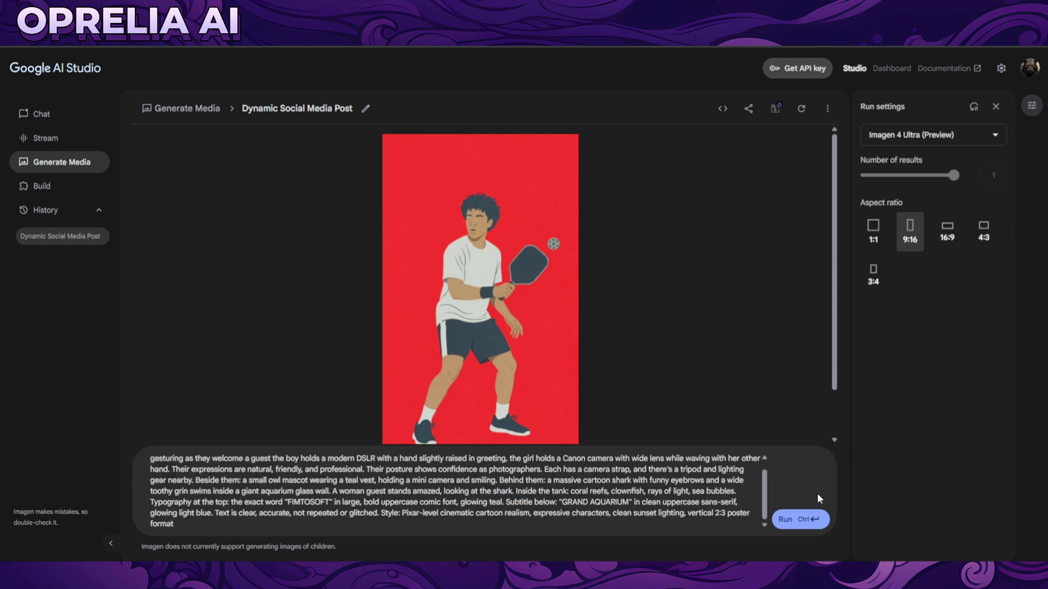
pyautogui.click(810, 521)
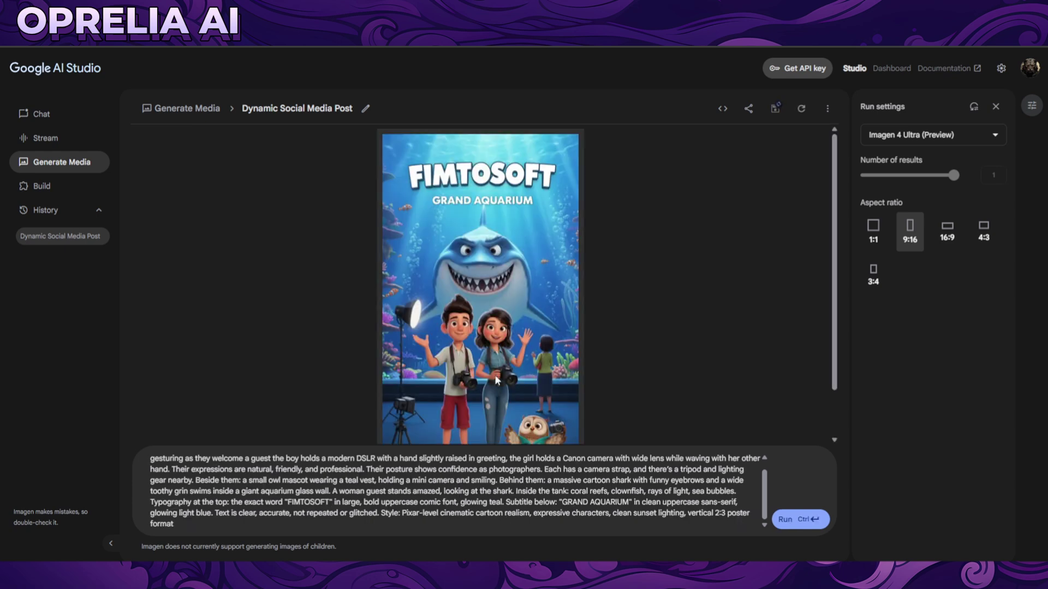
# - Inspect the aquarium poster at full size, then load the felt girl-and-cat kitchen prompt
pyautogui.scroll(-1, 510, 356)
pyautogui.click(490, 420)
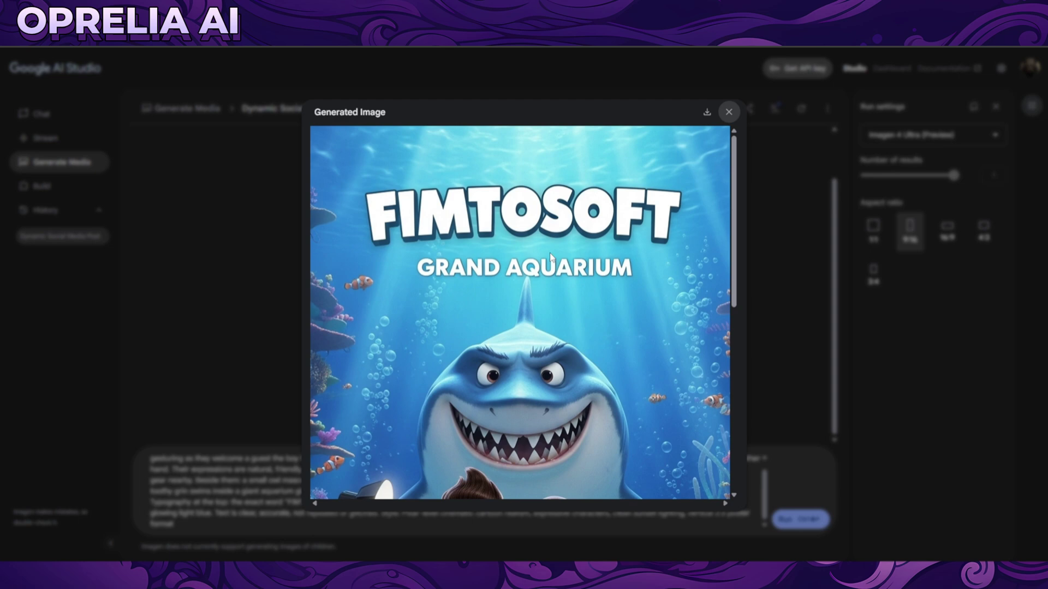
pyautogui.scroll(-2, 538, 248)
pyautogui.scroll(-5, 543, 257)
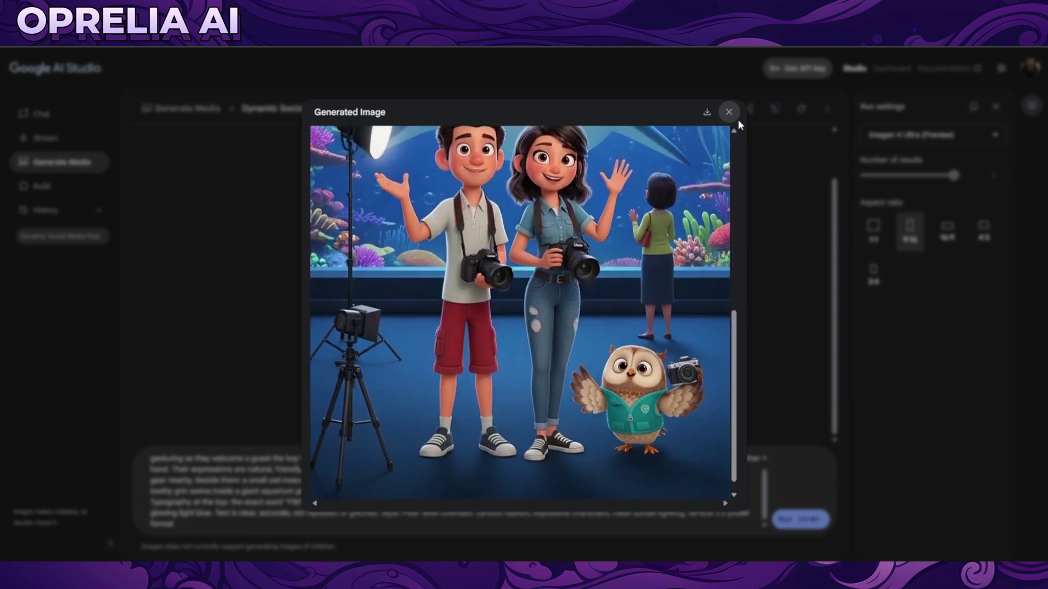
pyautogui.click(736, 114)
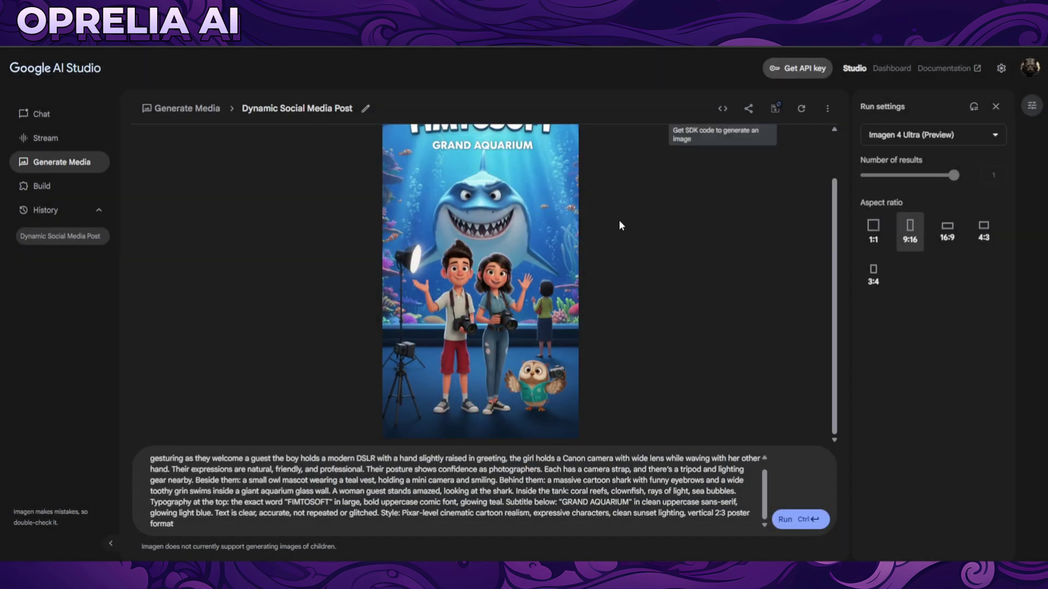
pyautogui.hotkey('ctrl', 'a')
pyautogui.write('cute felt dark blonde girl in a felt kitchen making felt dinner with a felt cat sitting near by')
# - Generate the felt kitchen scene, then add wall text reading OPRELIA to the prompt and regenerate
pyautogui.click(797, 518)
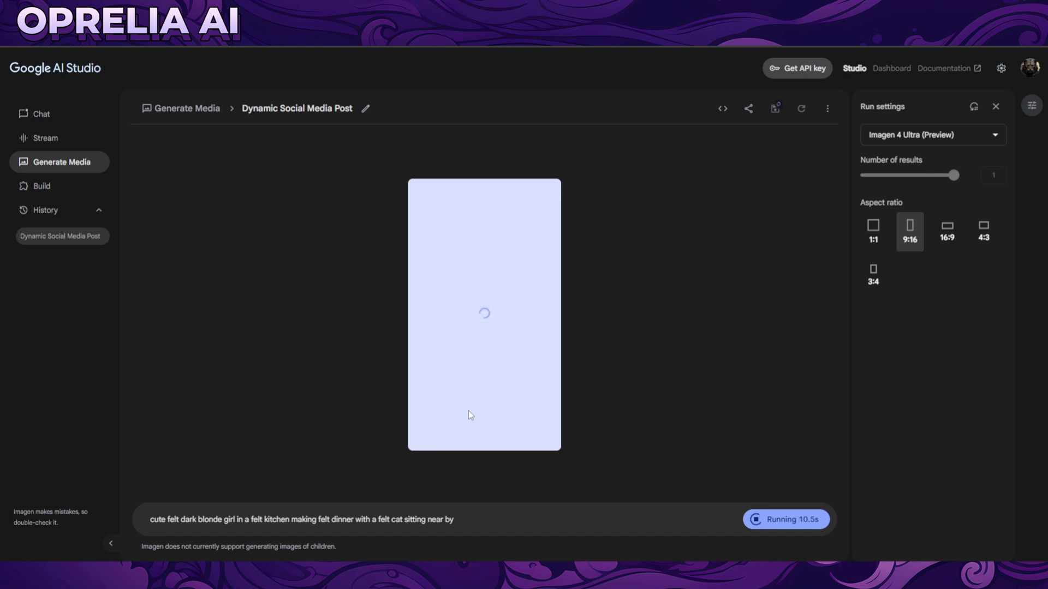
pyautogui.click(503, 521)
pyautogui.write('and')
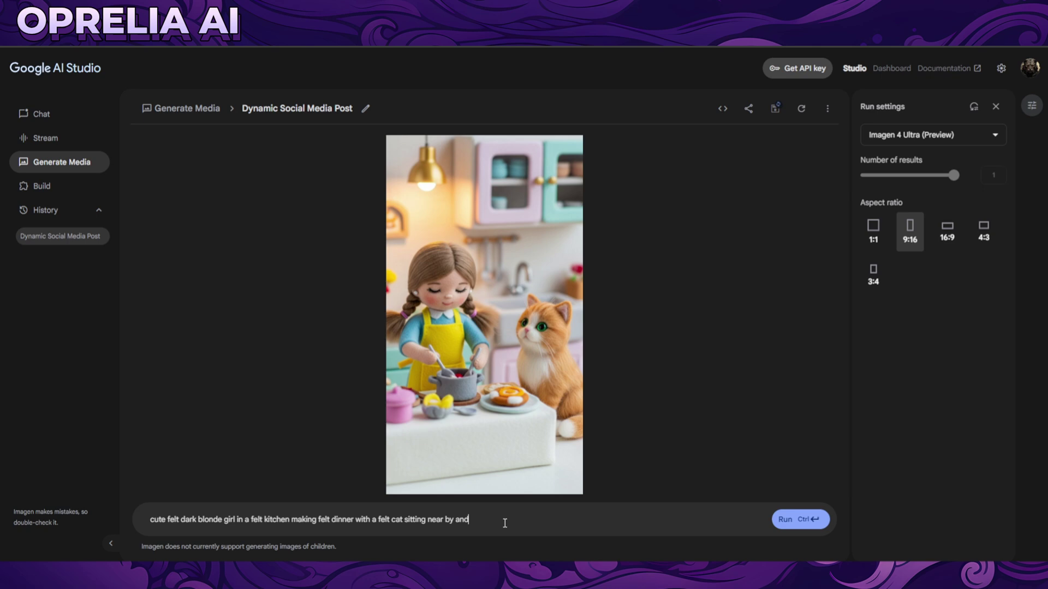
pyautogui.write(' text on the wall that says "OPRELIA')
pyautogui.click(786, 519)
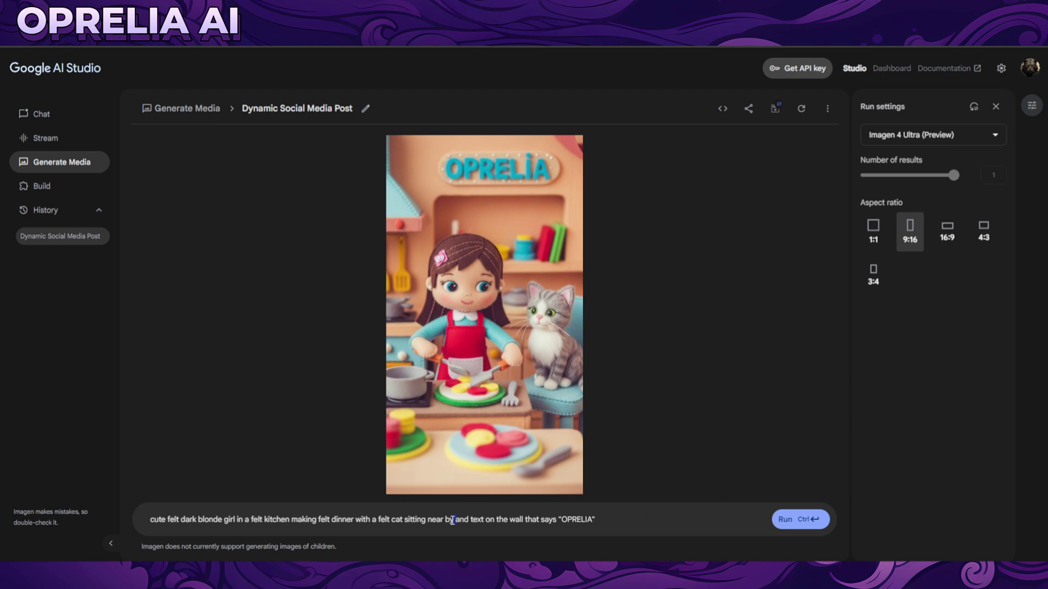
# - Swap in the goose-with-headphones movie-poster description and generate it at 16:9
pyautogui.moveTo(454, 520); pyautogui.dragTo(150, 520)
pyautogui.write('poster for the movie "The humanoid goose waring headphones" in the style of Joan Cornellà, coquelicot, cadmium orange, crimson, arylide yellow and fiery rose colours against a perfect clean byzantine colour background')
pyautogui.click(808, 520)
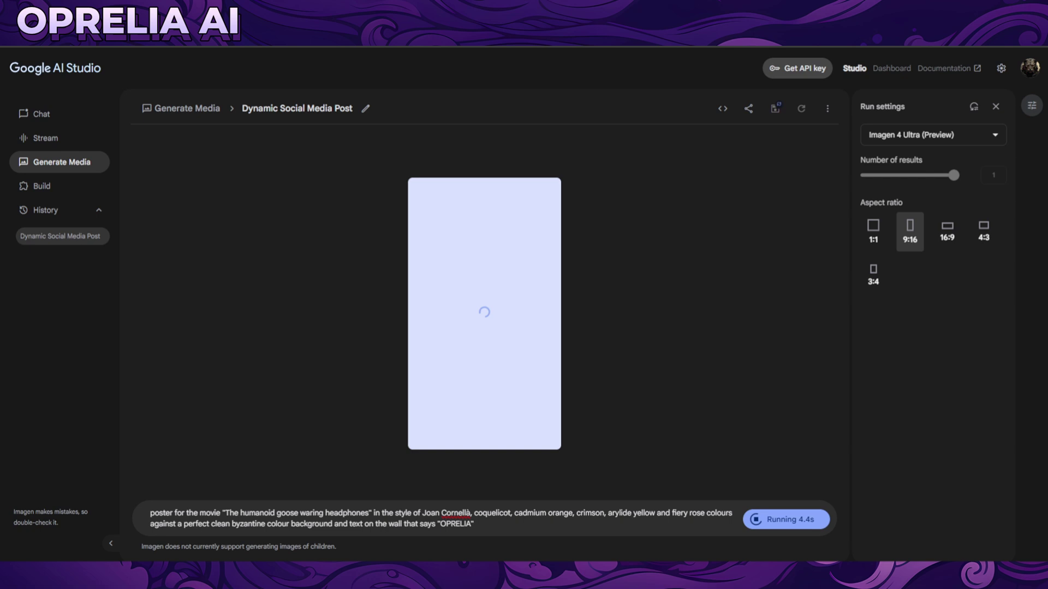
pyautogui.click(959, 239)
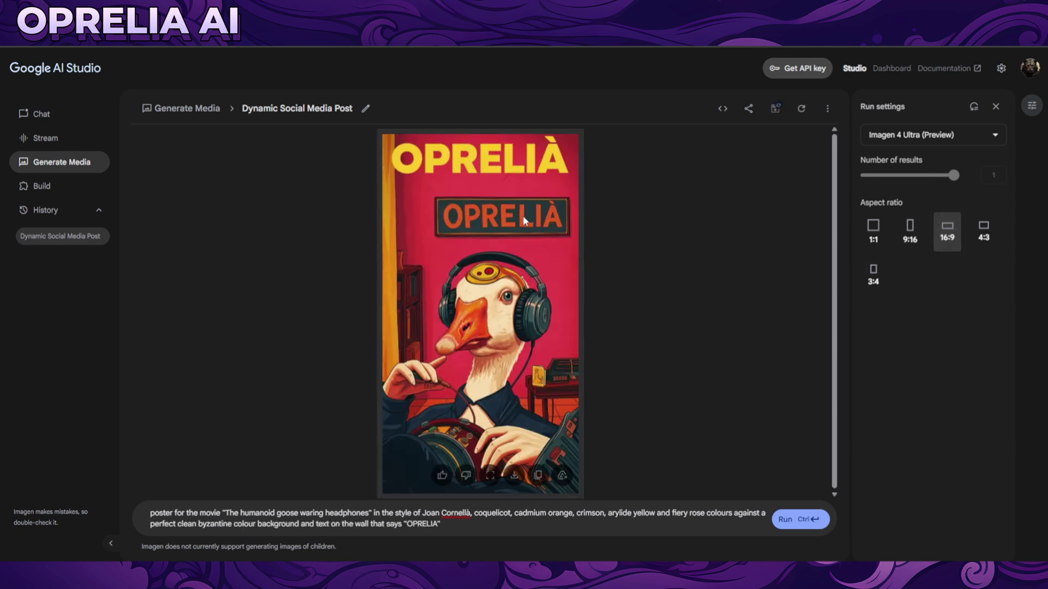
pyautogui.click(796, 519)
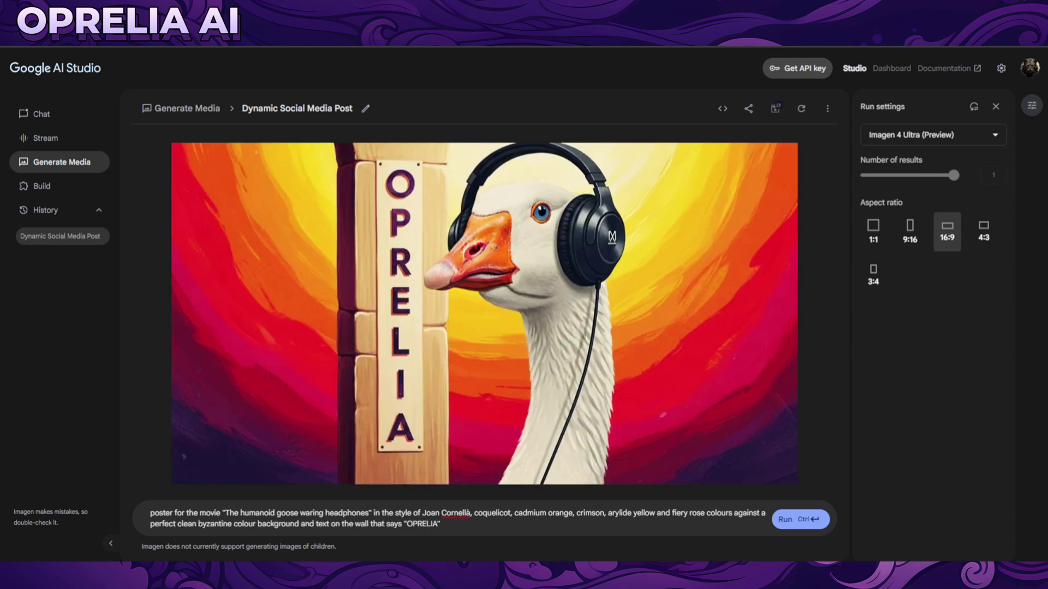
pyautogui.moveTo(565, 339)
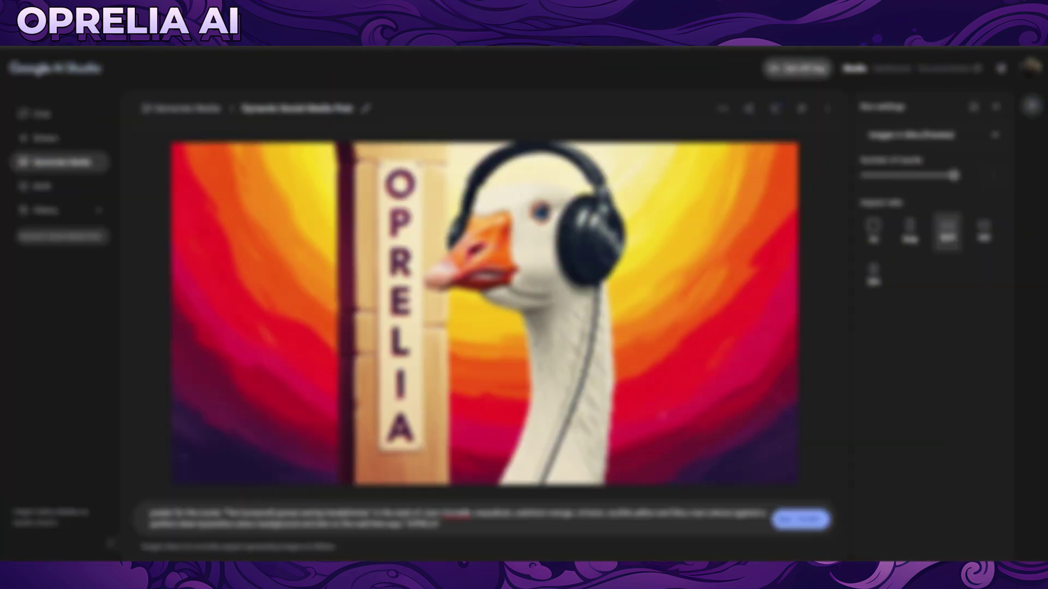
pyautogui.moveTo(254, 394)
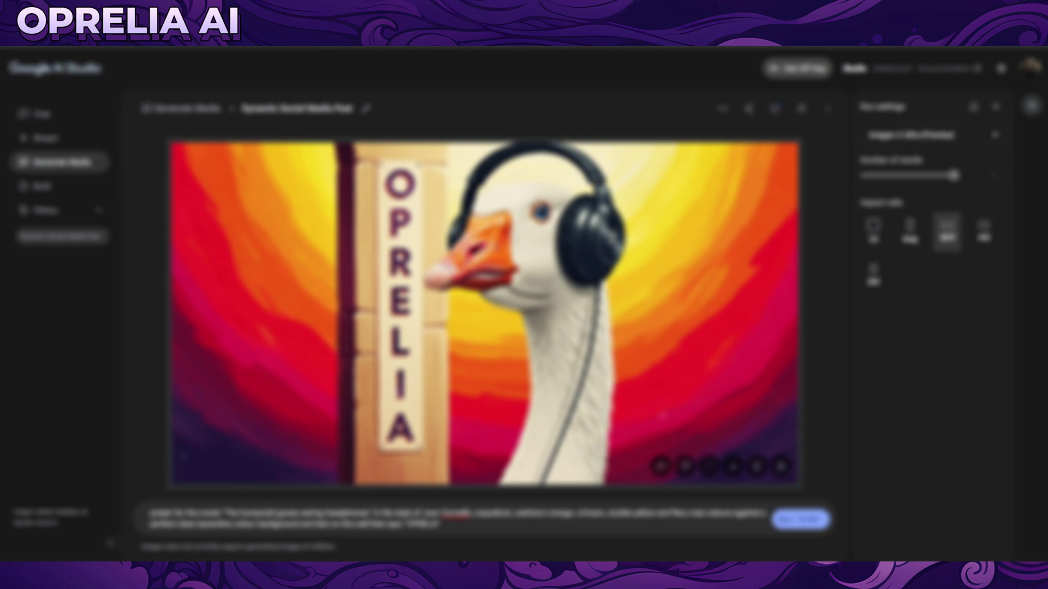